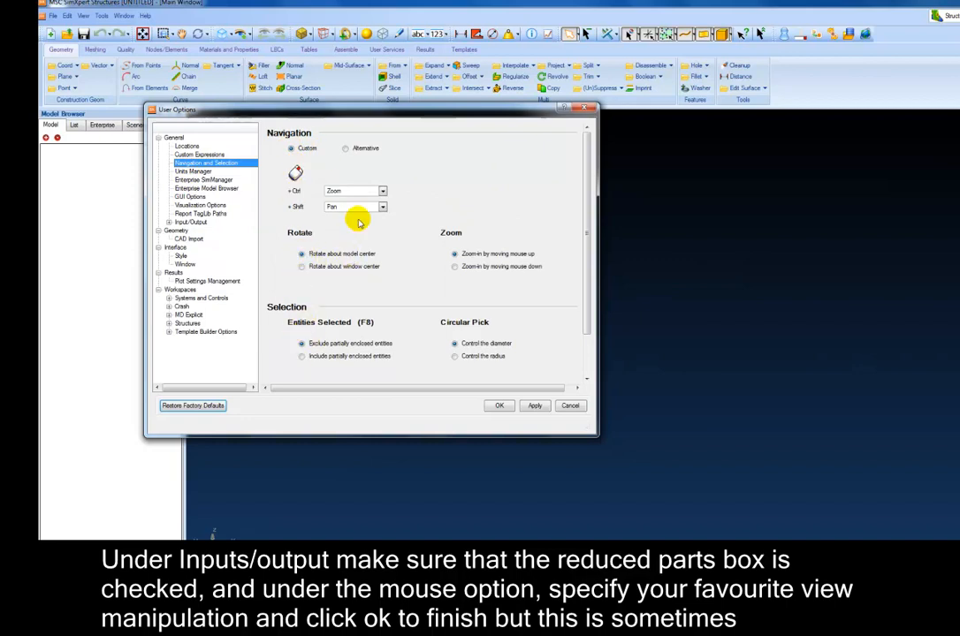
Check the geometry tolerances in the user options and accept the settings.
left_click(176, 232)
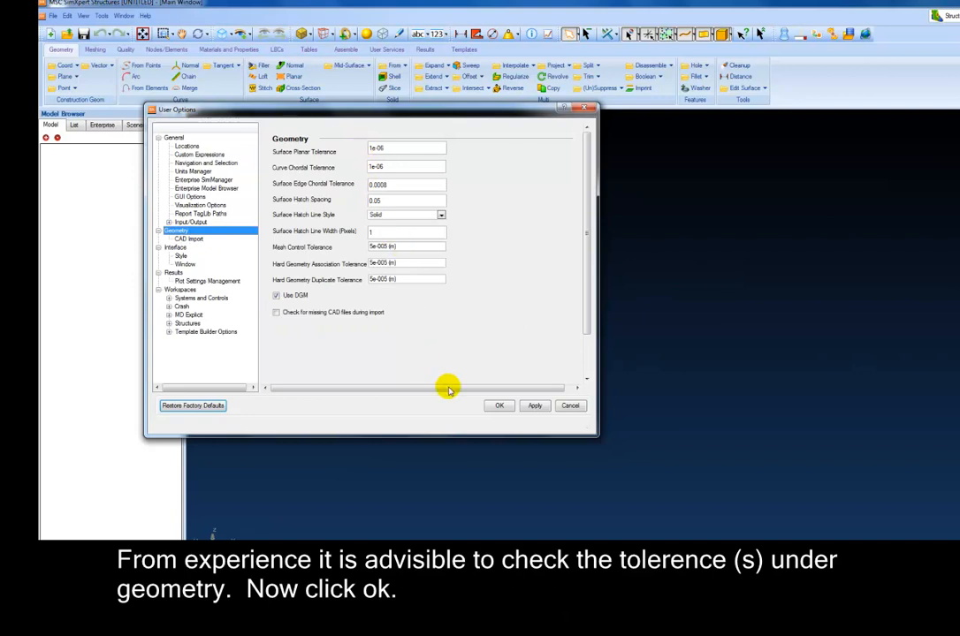
left_click(497, 406)
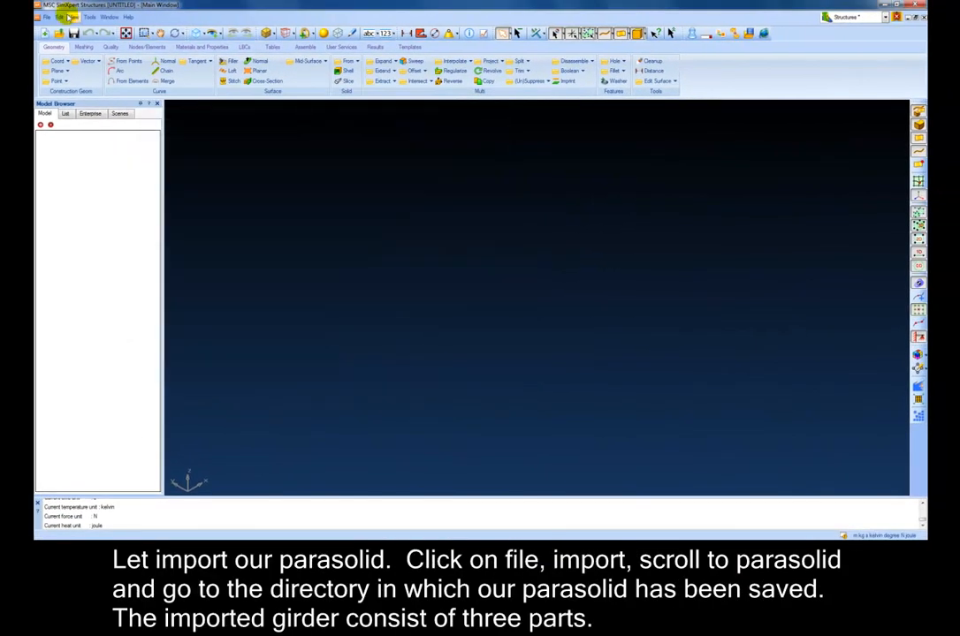
Import the Parasolid file "05 Linear Buckling Analysis (baselinebeam).xmt_txt" from the GeometryFiles folder.
left_click(46, 18)
mouse_move(69, 74)
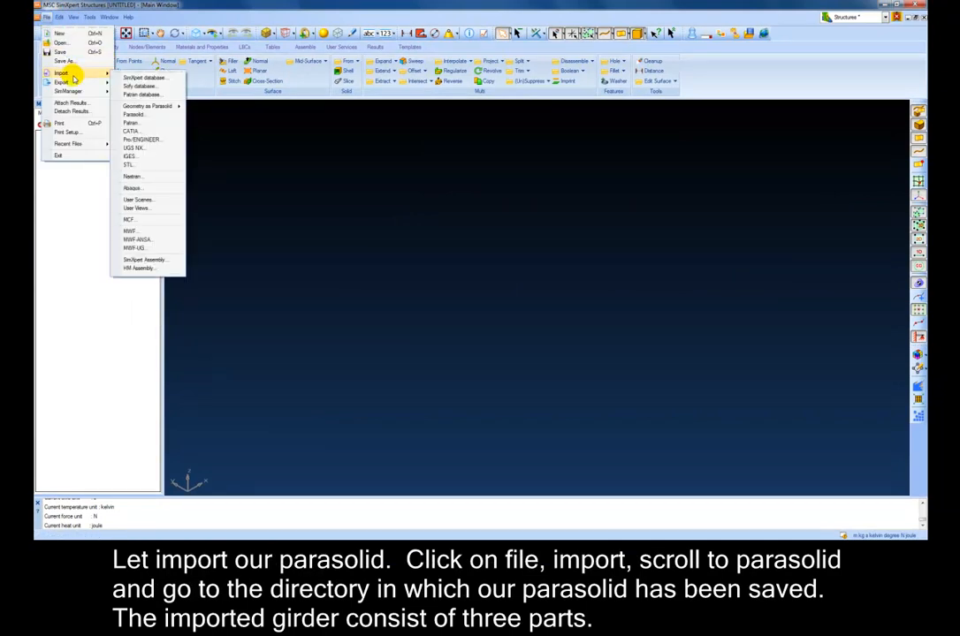
left_click(147, 115)
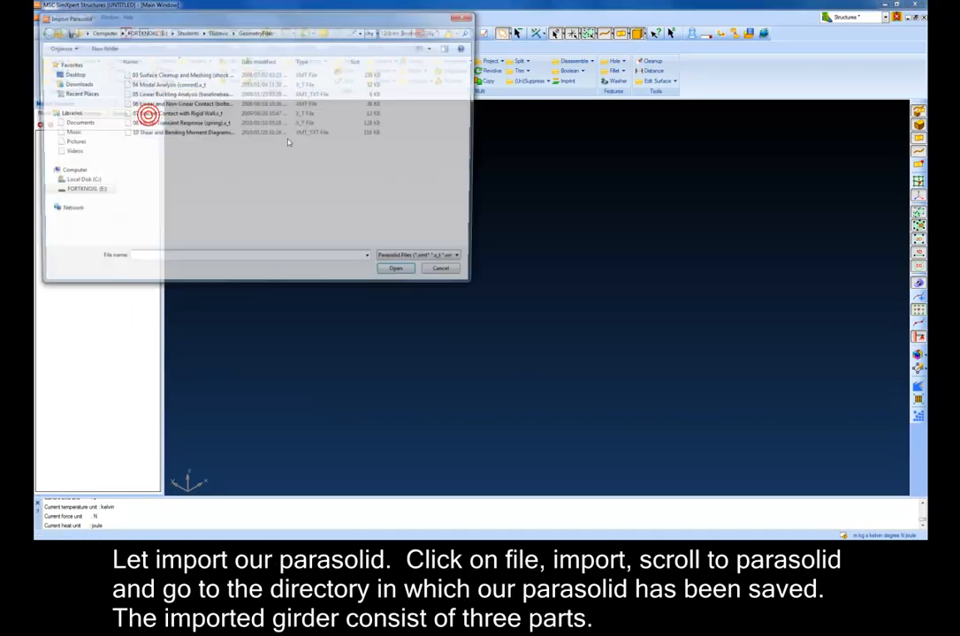
left_click(186, 94)
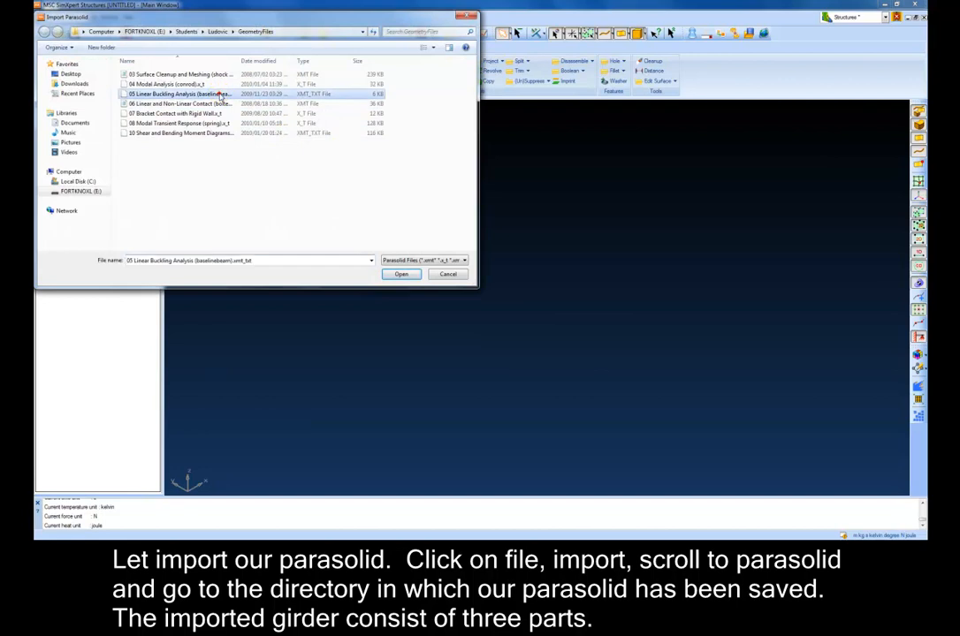
left_click(401, 275)
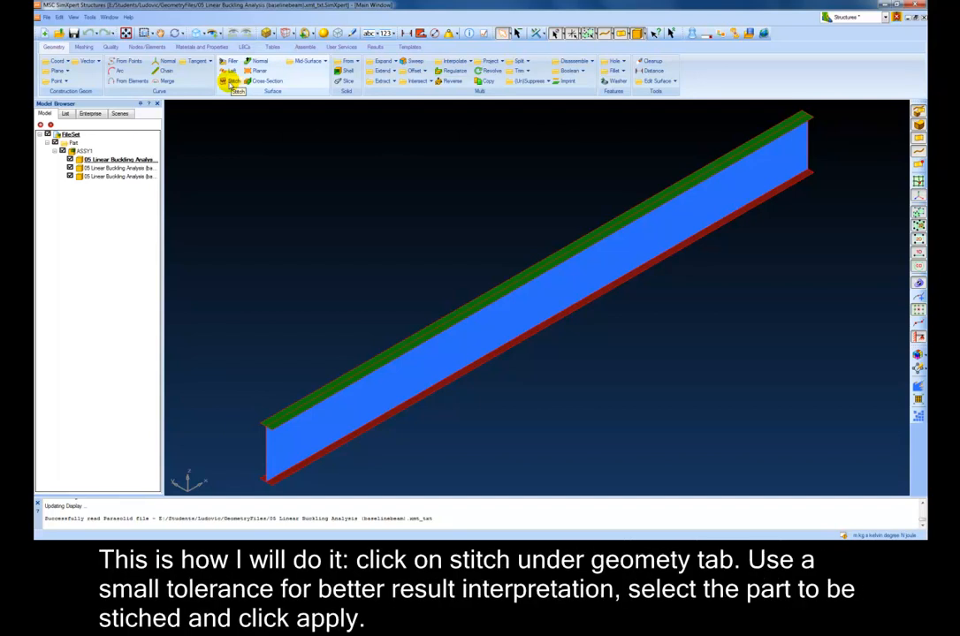
Stitch the girder's top flange and web bodies together with a tolerance of 0.005 m.
left_click(231, 82)
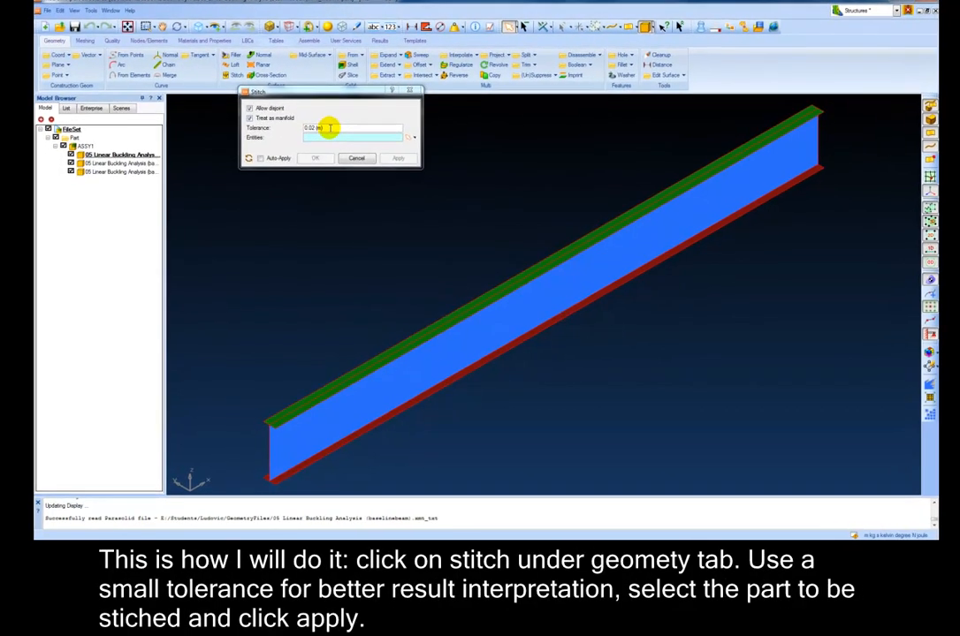
double_click(329, 129)
type("0.005")
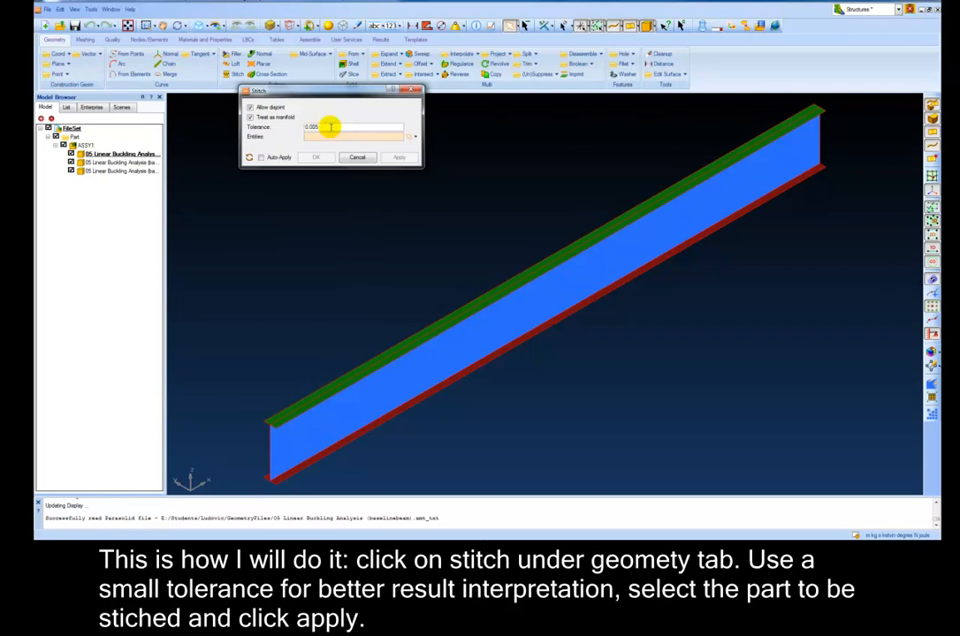
left_click(312, 135)
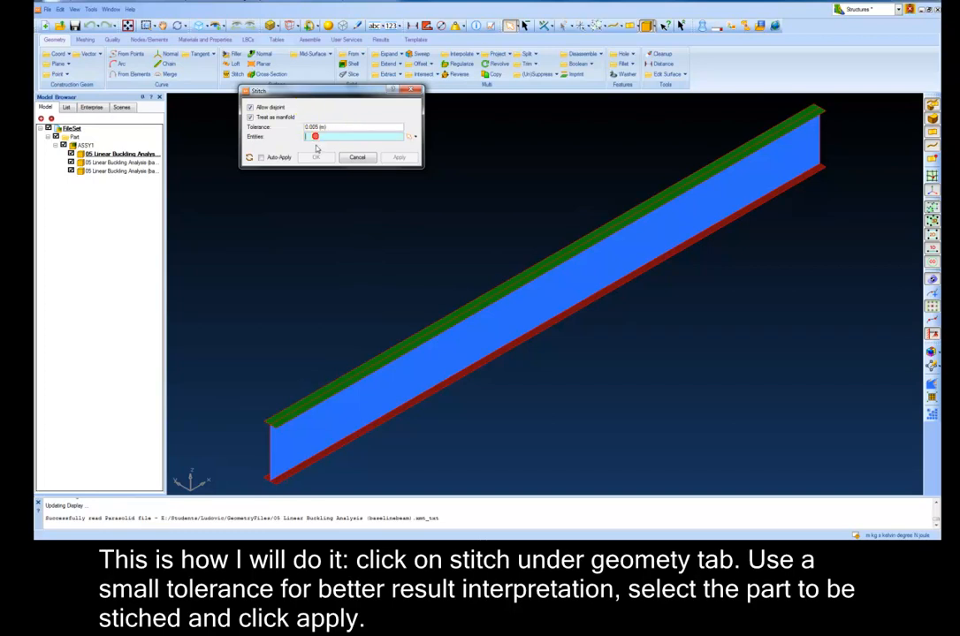
left_click(424, 335)
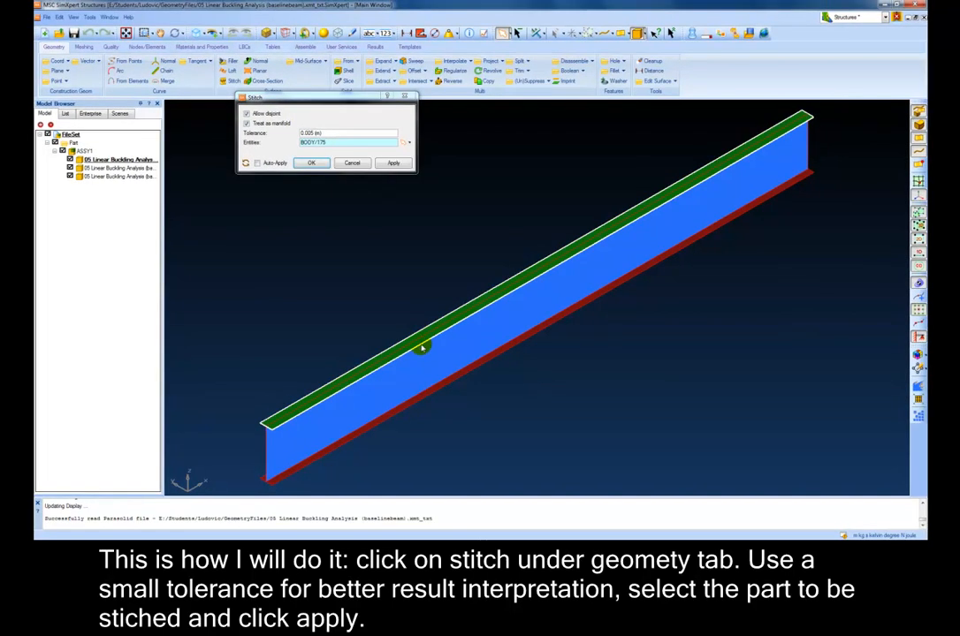
left_click(420, 362)
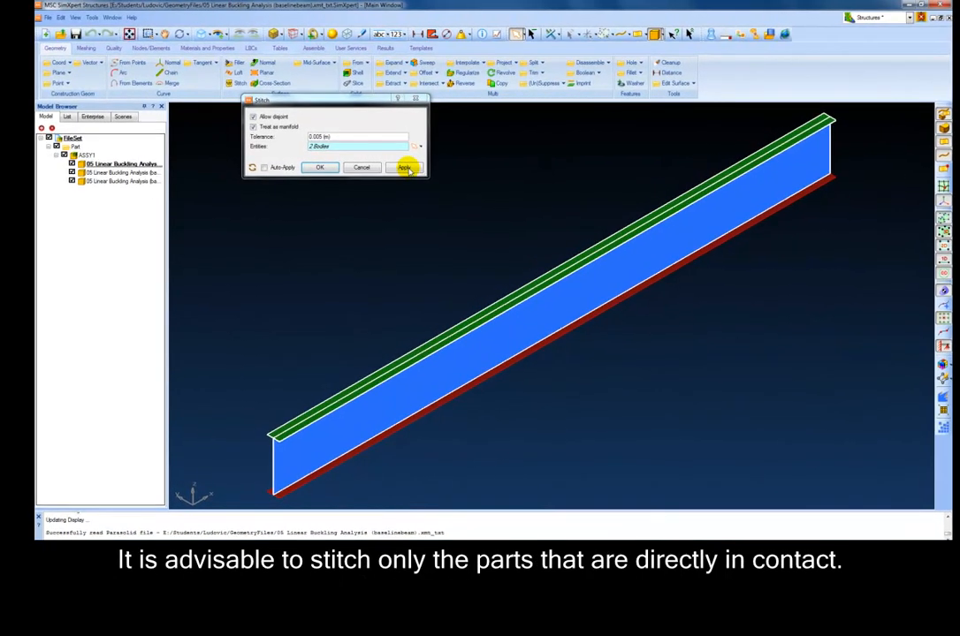
left_click(405, 168)
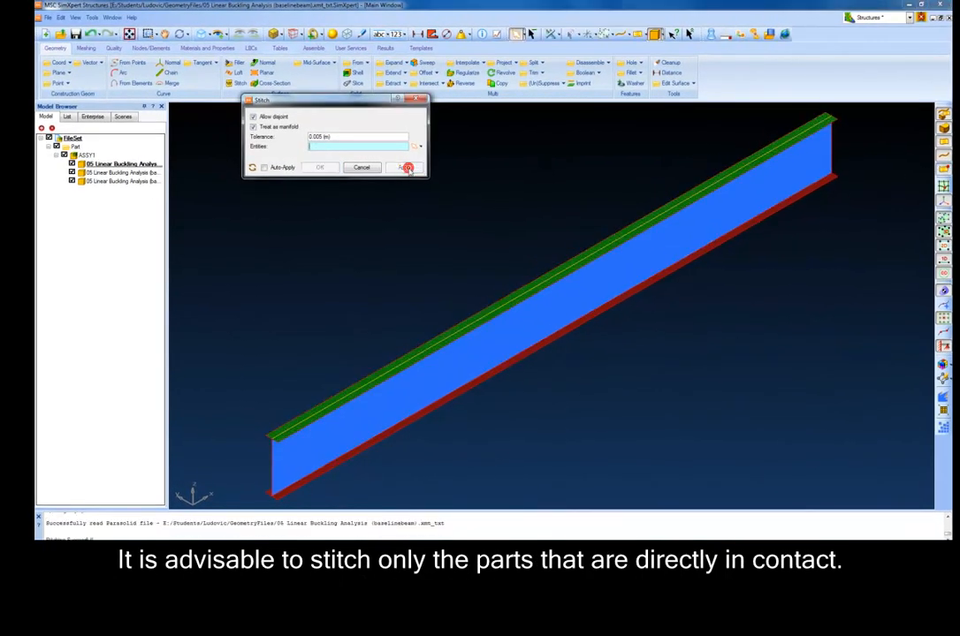
Stitch the web and bottom flange bodies together with the same tolerance and finish stitching.
left_click(435, 377)
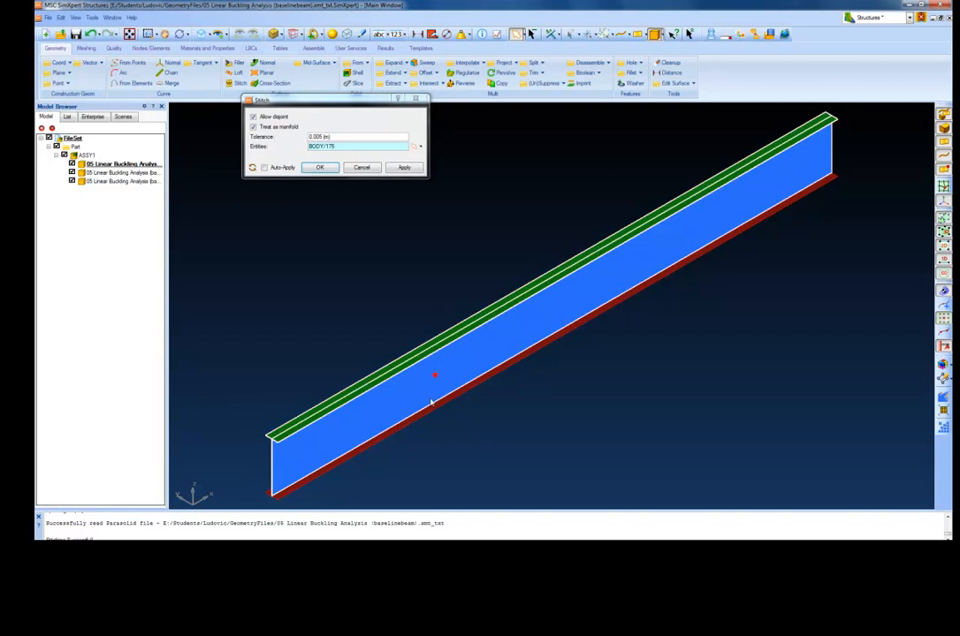
left_click(426, 412)
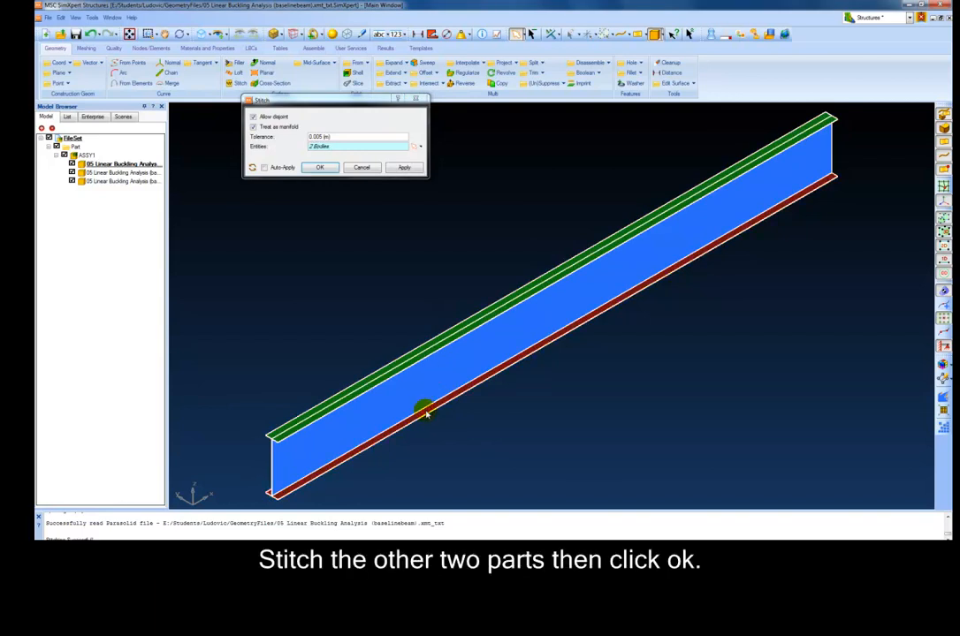
left_click(323, 168)
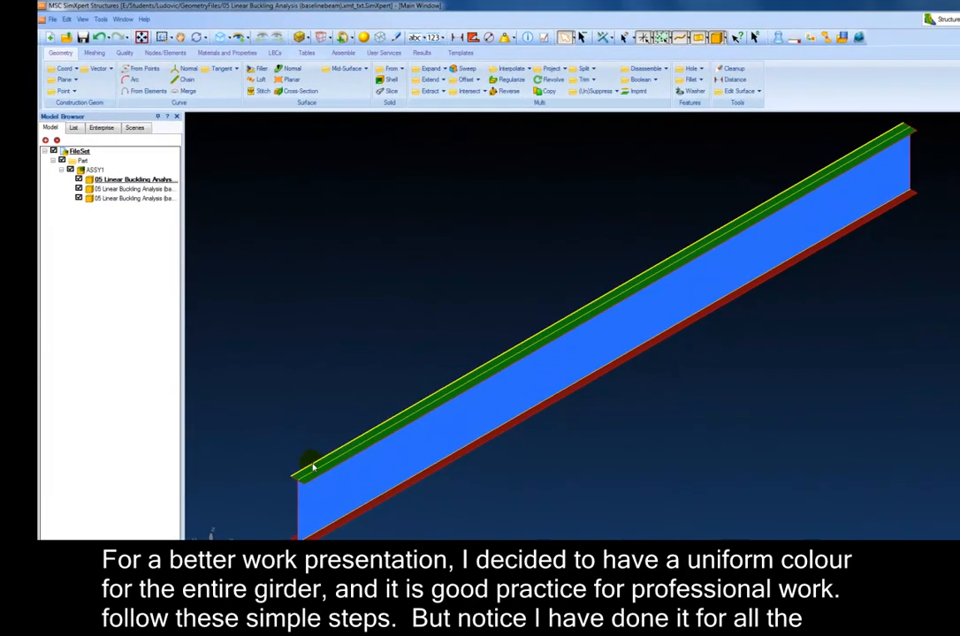
Change the colour of the girder parts to a uniform red and clear the selection.
right_click(127, 187)
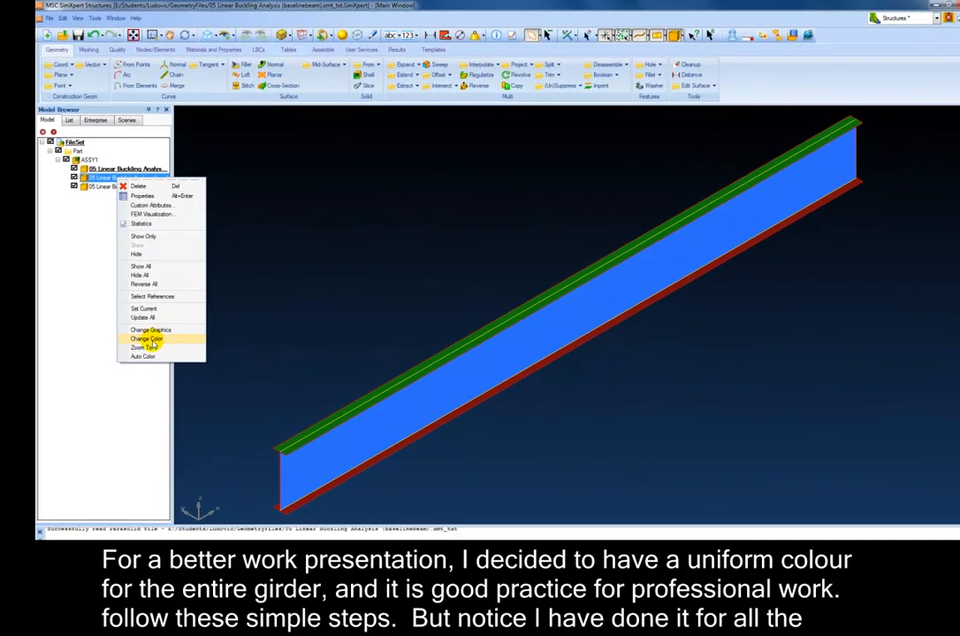
left_click(149, 345)
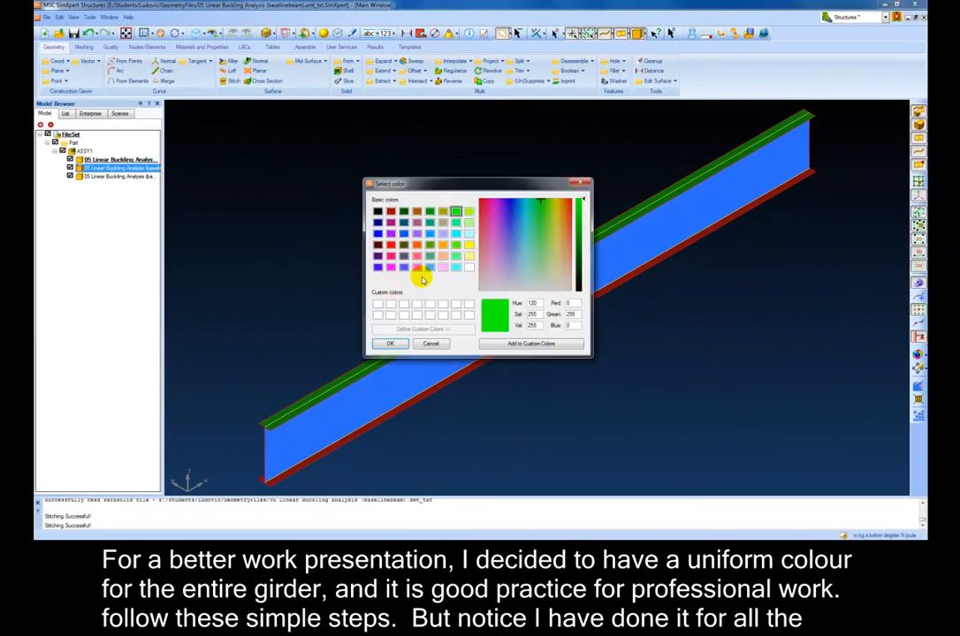
left_click(391, 245)
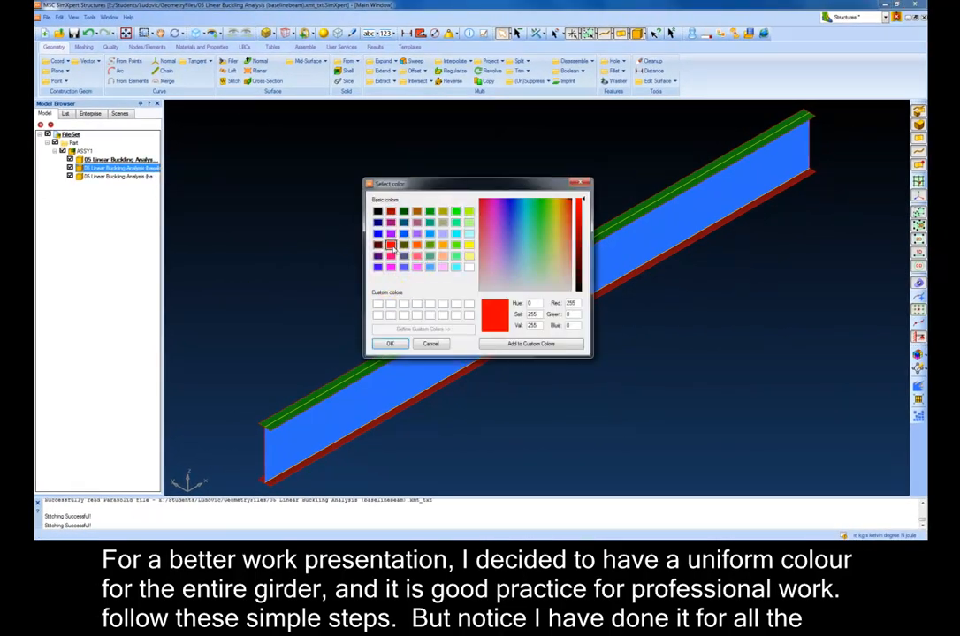
left_click(389, 343)
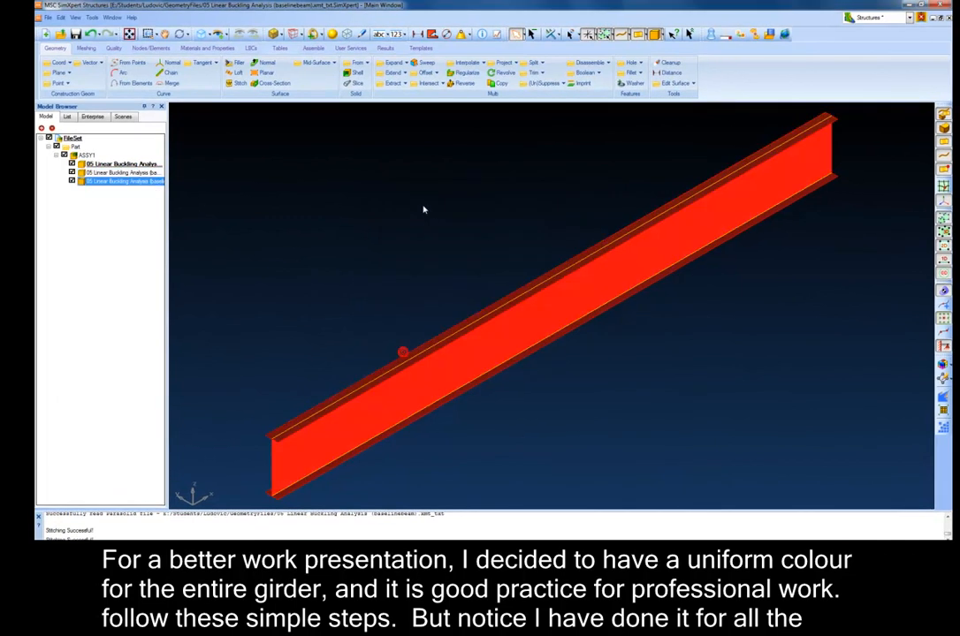
left_click(399, 216)
Create an isotropic material named steel with Young's modulus 2e11, Poisson's ratio 0.3 and density 7850 kg/m^3.
left_click(205, 48)
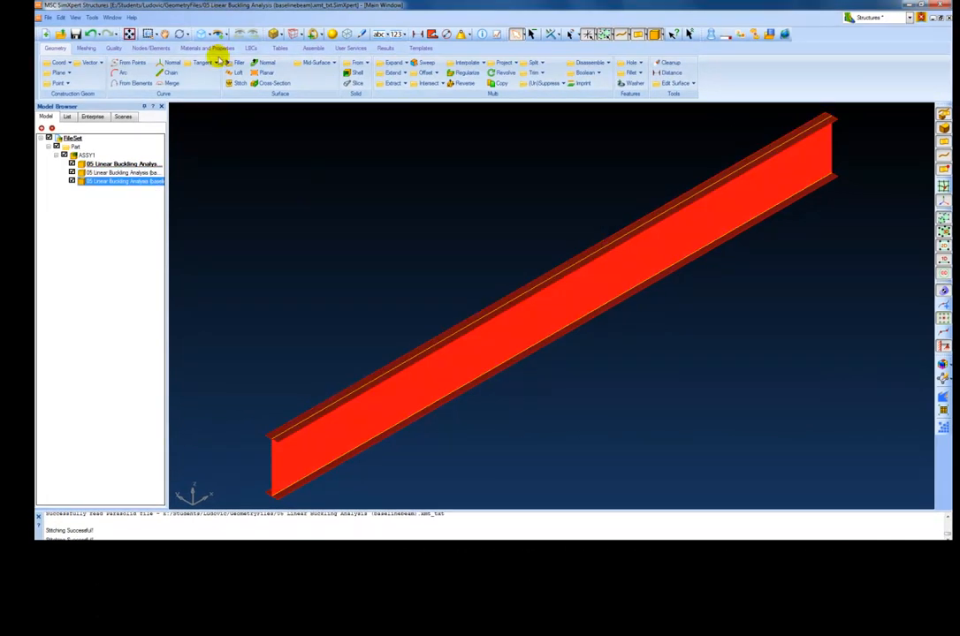
left_click(60, 62)
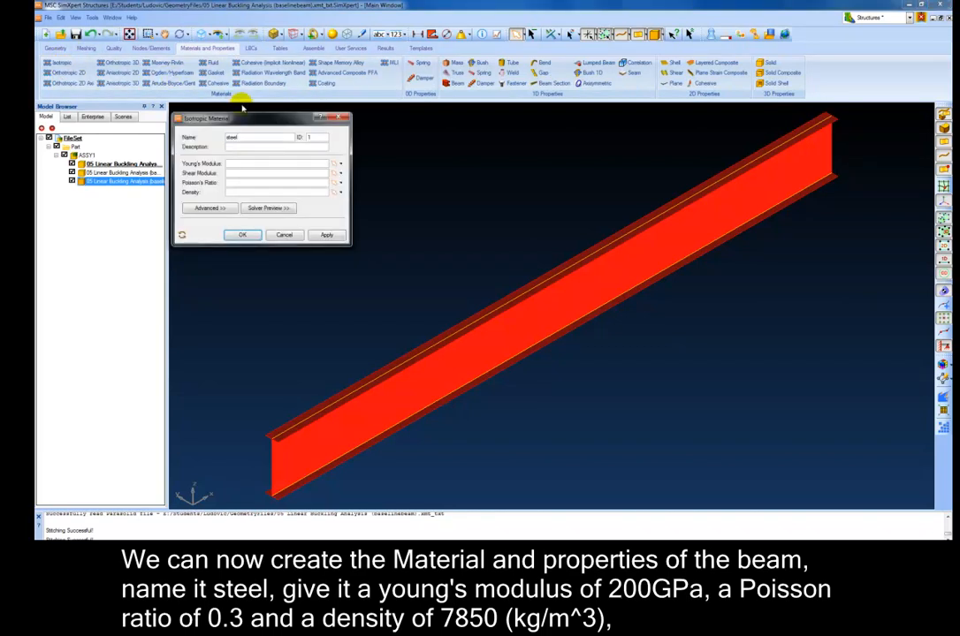
left_click(245, 162)
type("2e11")
left_click(236, 182)
type("0.3")
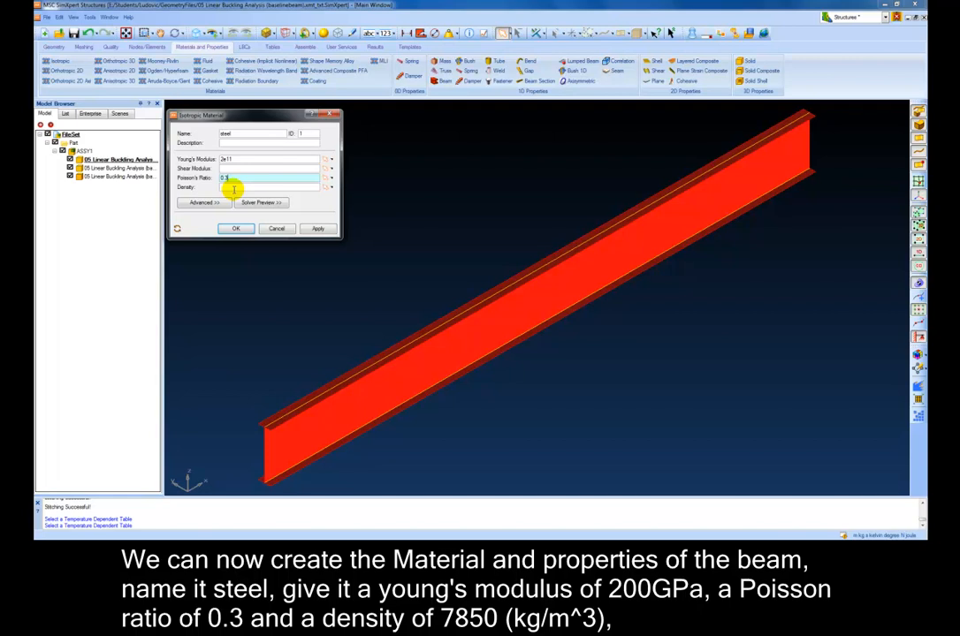
left_click(235, 187)
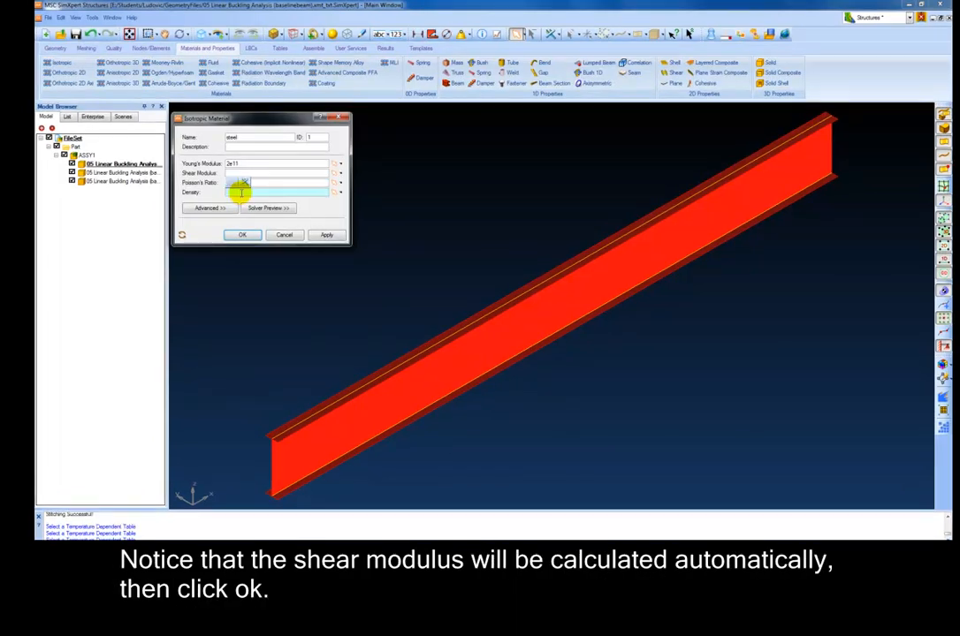
left_click(242, 234)
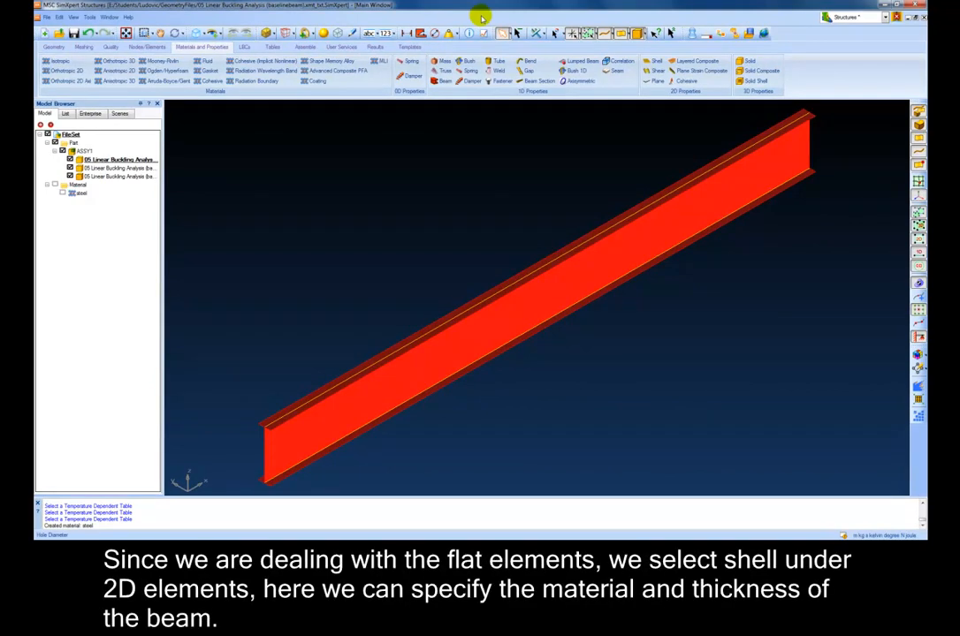
Start a 2D shell property and pick the four surfaces of the top and bottom flanges as its entities.
left_click(655, 60)
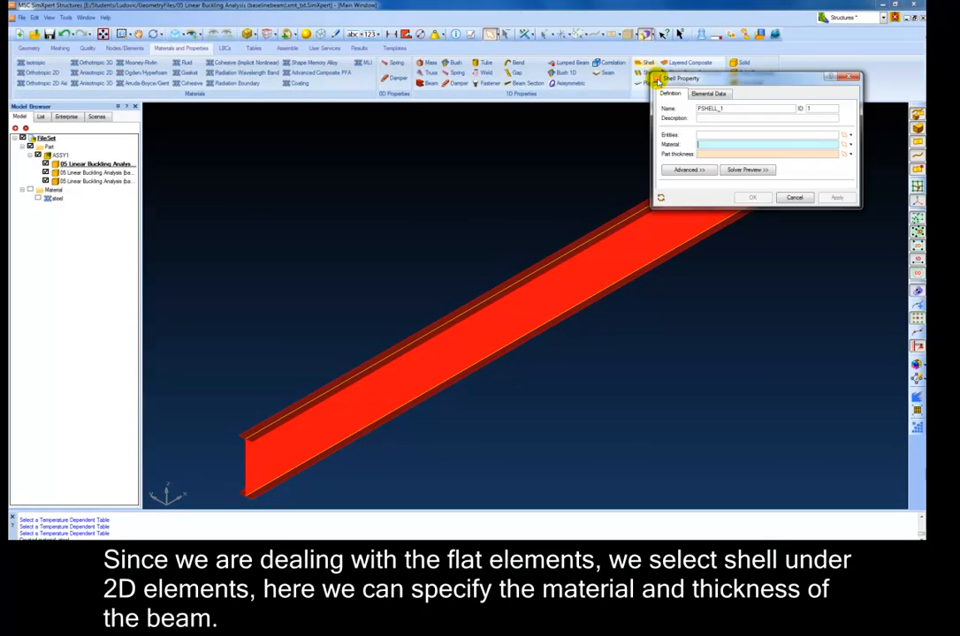
left_click(705, 134)
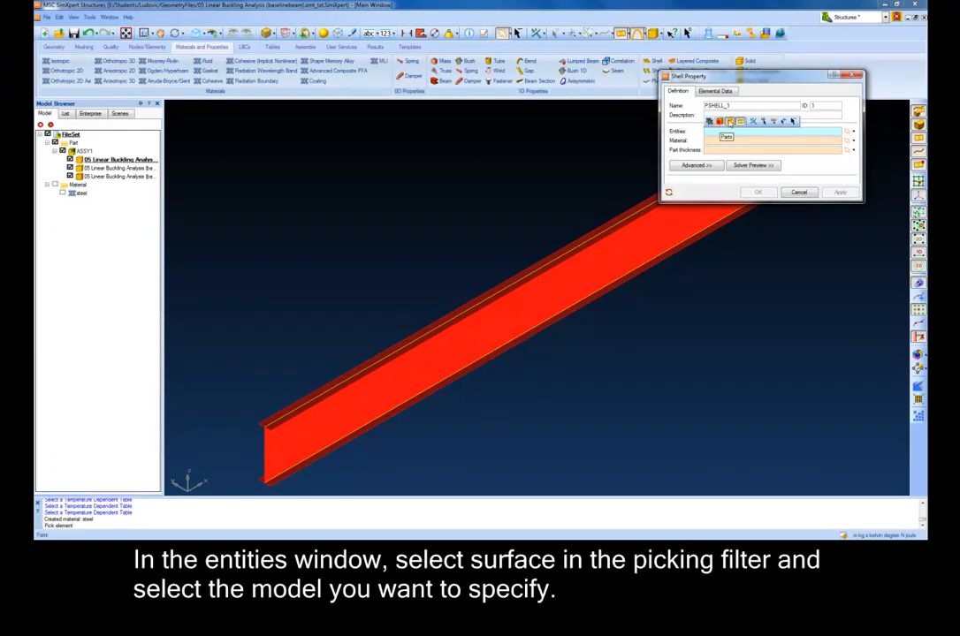
left_click(730, 122)
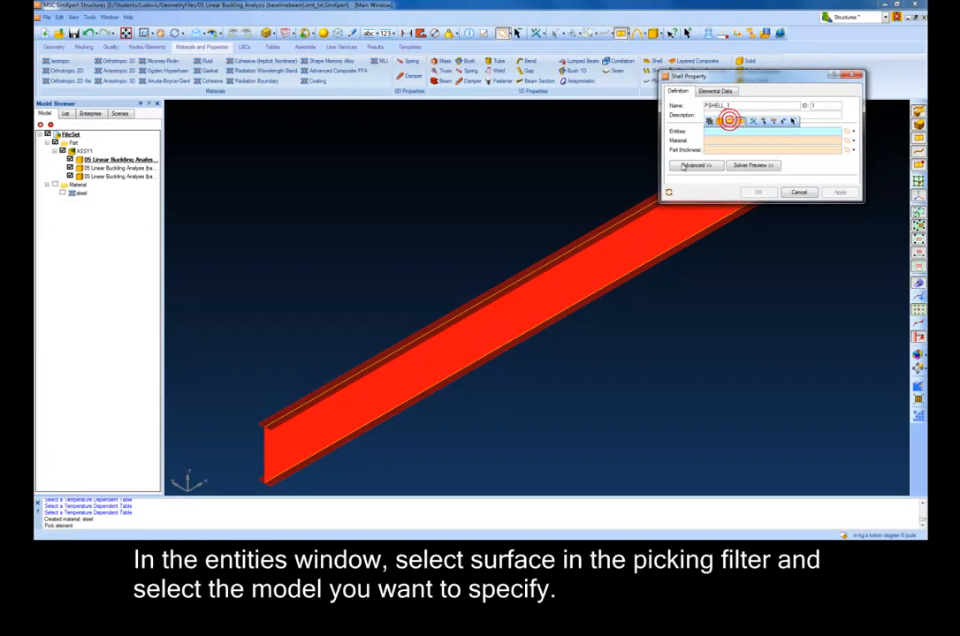
left_click(625, 215)
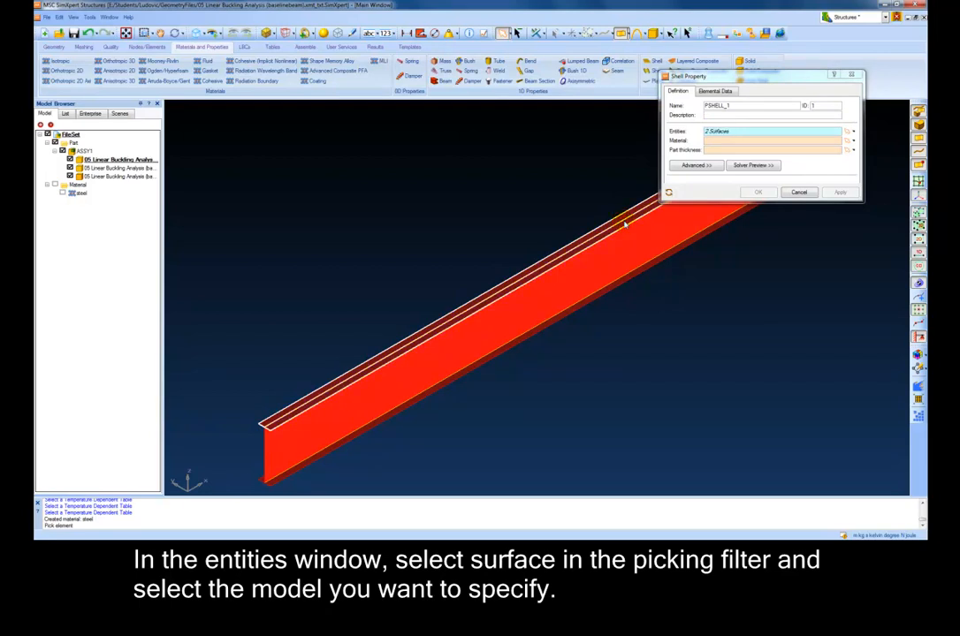
left_click(272, 483)
left_click(275, 482)
scroll(264, 488, "up", 2)
scroll(265, 489, "down", 5)
scroll(265, 489, "up", 5)
scroll(265, 489, "up", 3)
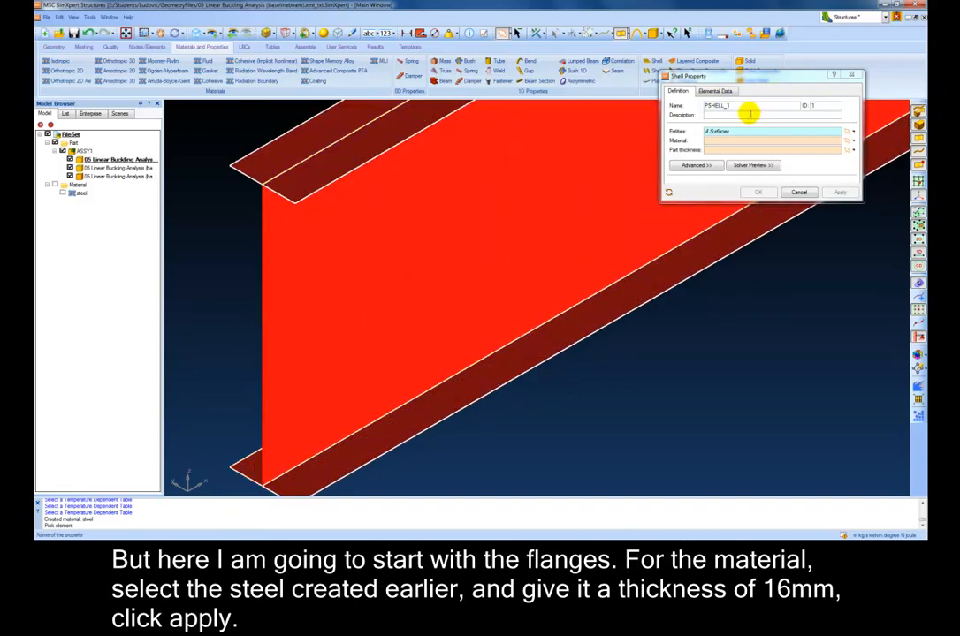
Assign the steel material and a part thickness of 0.016 to the flange shell property and create it.
left_click(711, 142)
left_click(79, 193)
left_click(711, 150)
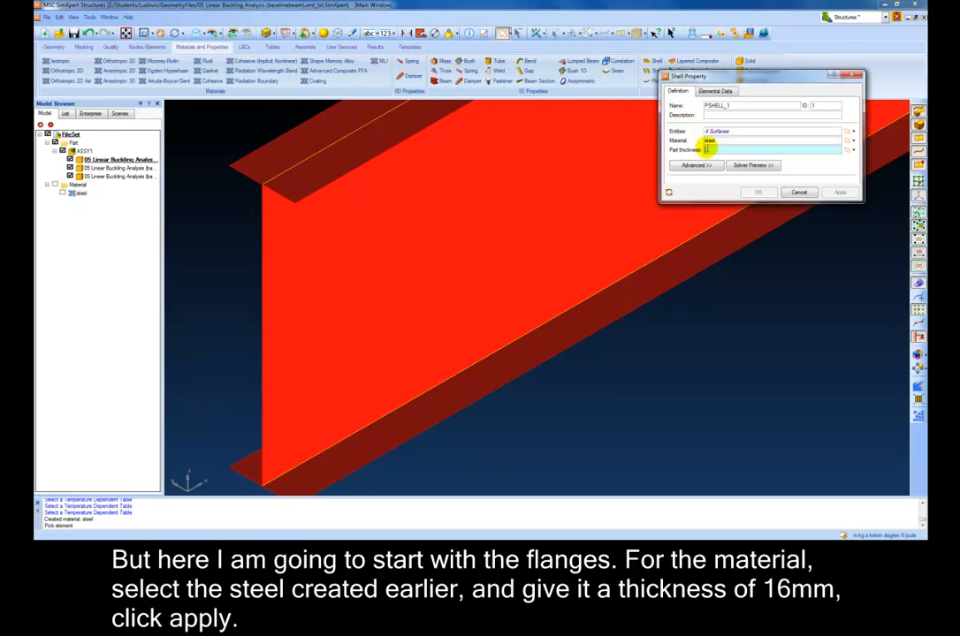
type("0.016")
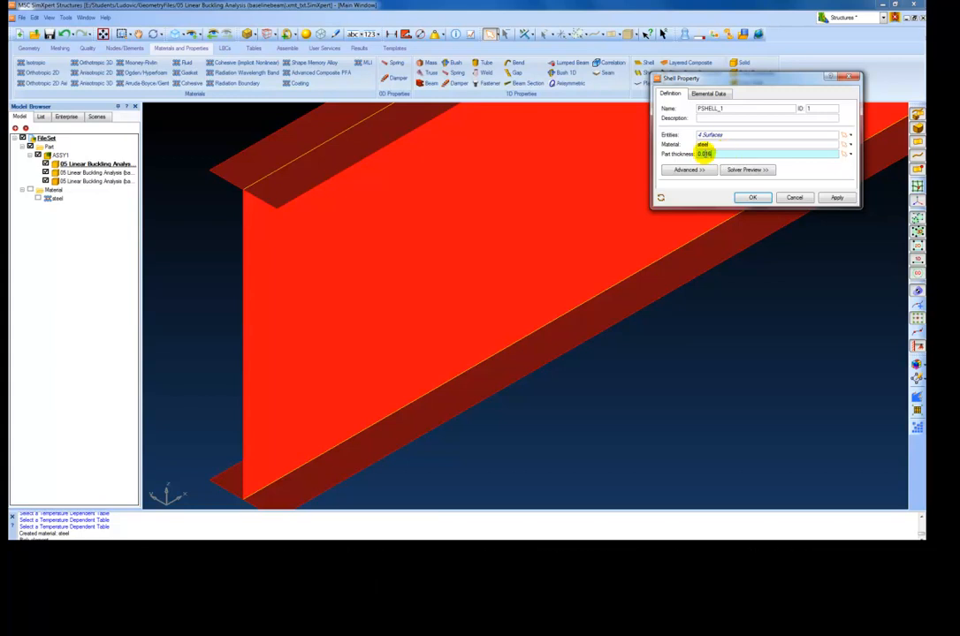
left_click(752, 198)
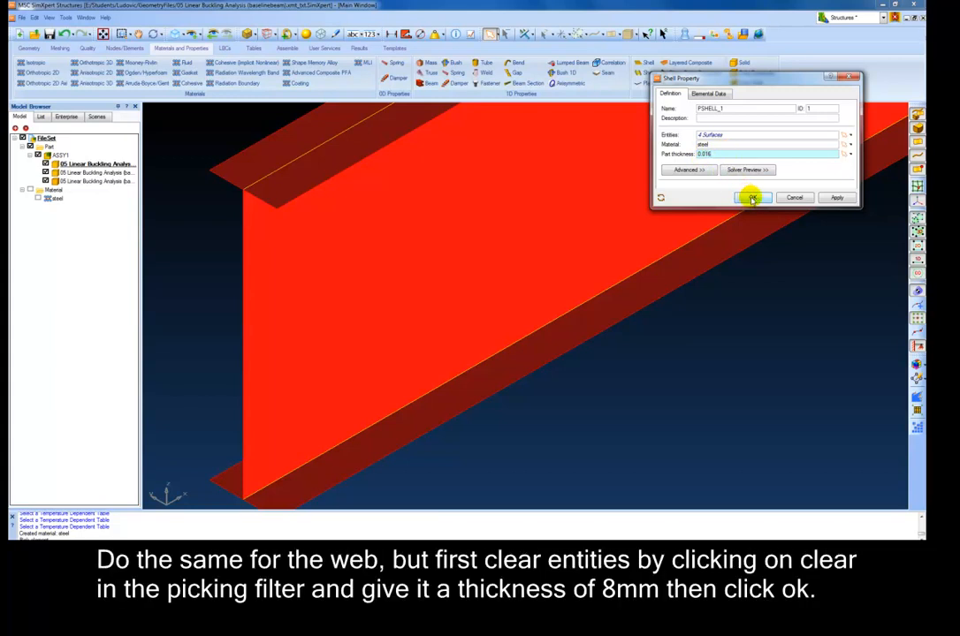
left_click(835, 198)
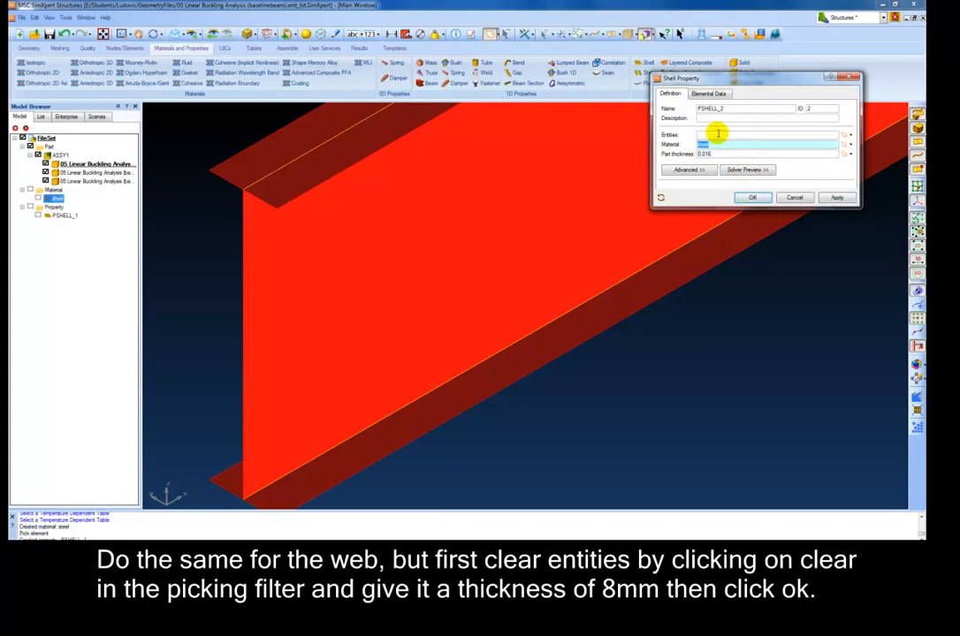
Create a second steel shell property on the girder's web surface with a part thickness of 0.008.
left_click(441, 193)
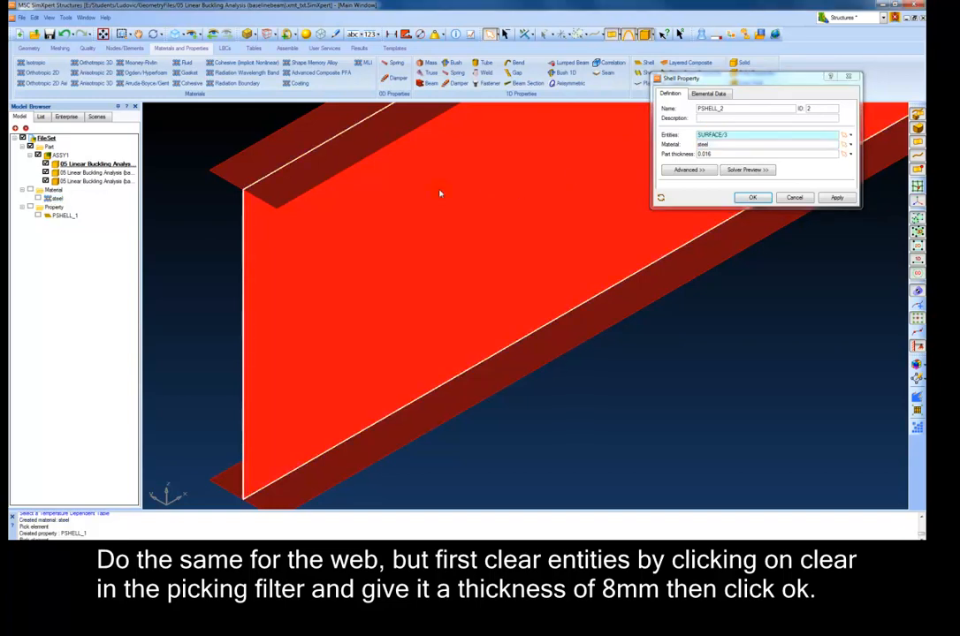
left_click(707, 154)
type("0.008")
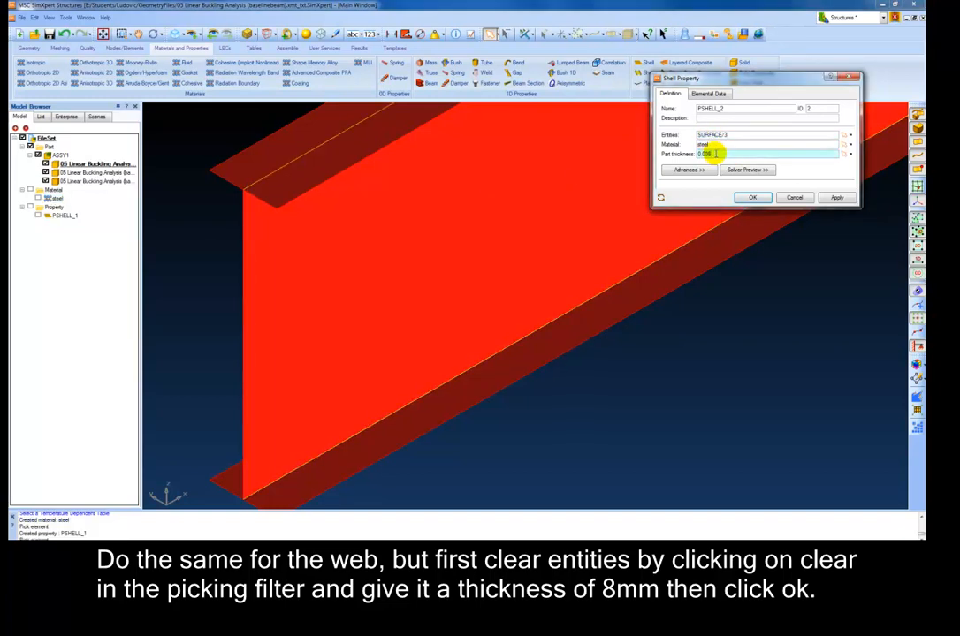
left_click(750, 197)
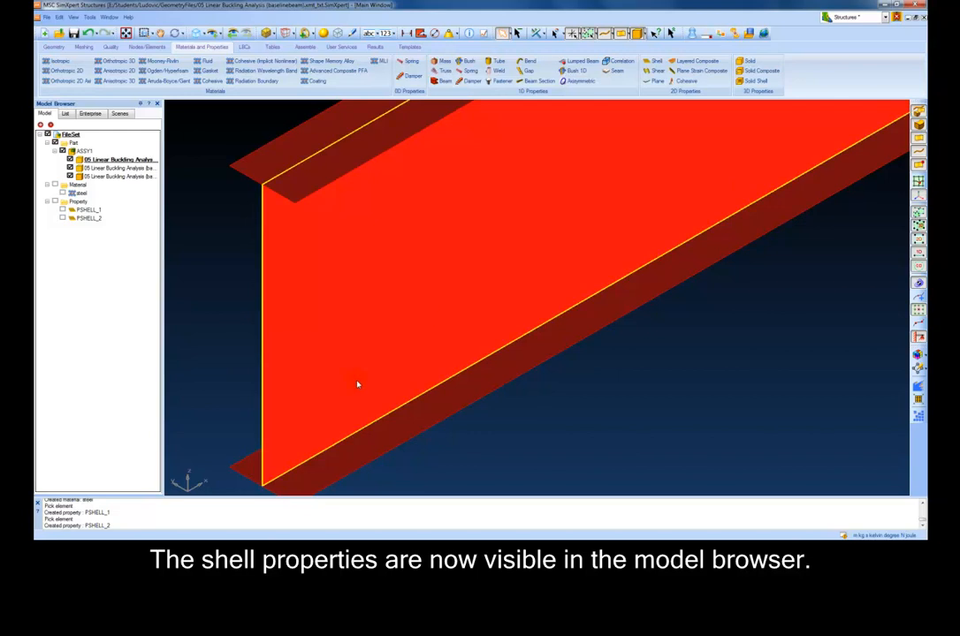
Mesh all girder surfaces with an element size of 0.05 using the quad-dominant option.
left_click(86, 47)
left_click(52, 68)
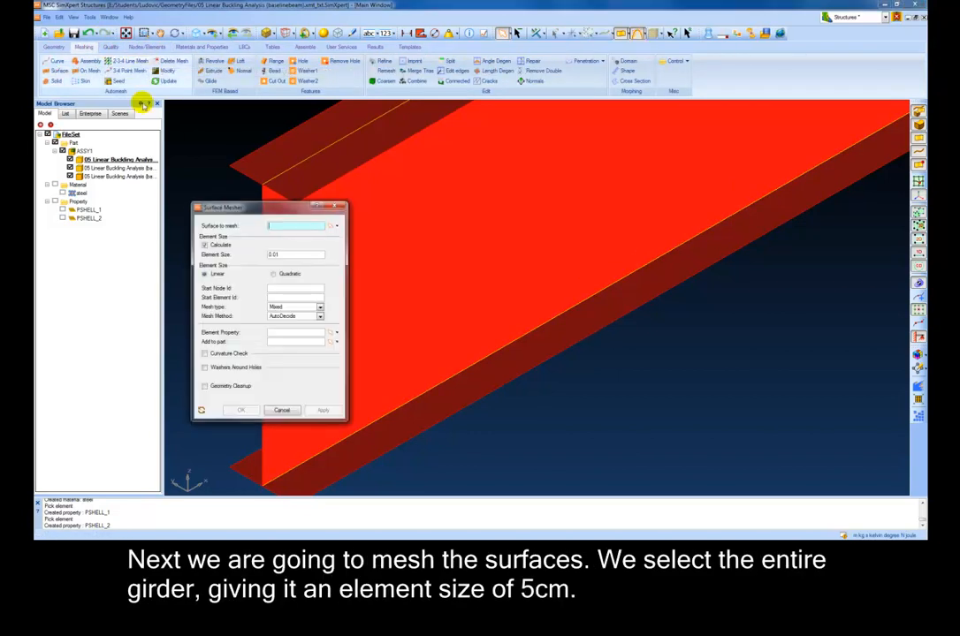
left_click(166, 33)
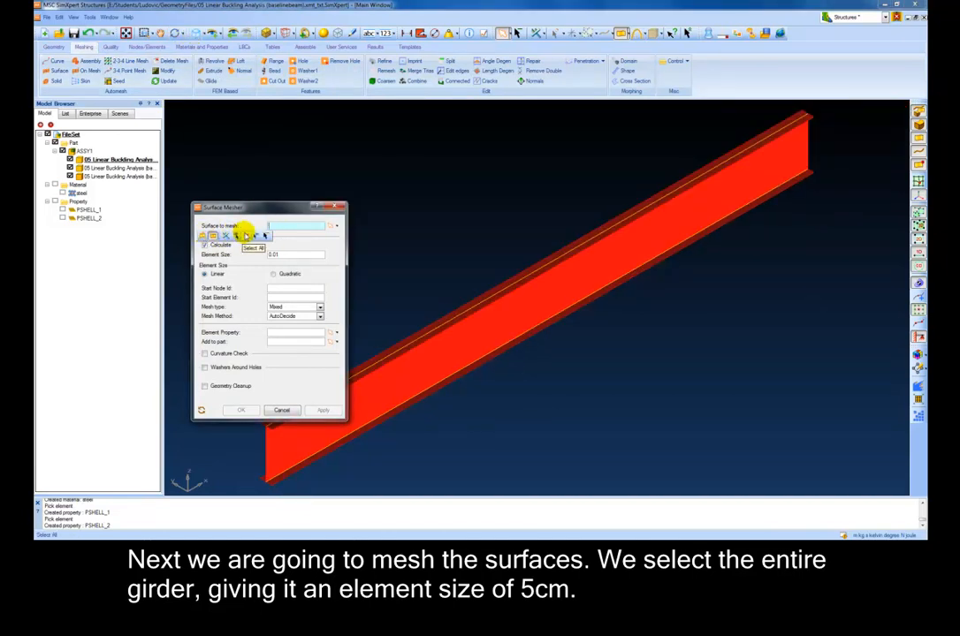
left_click(245, 234)
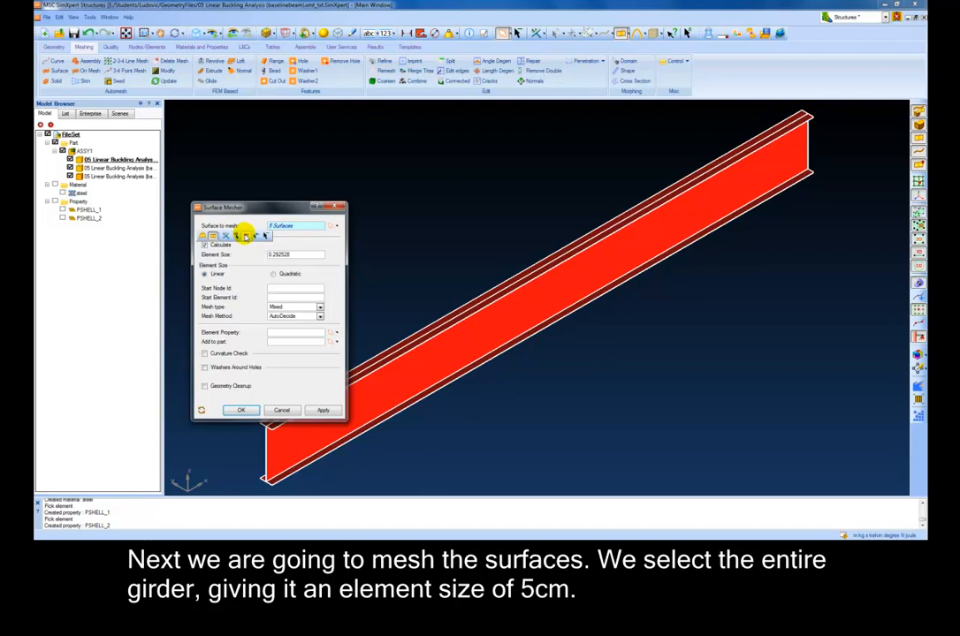
double_click(297, 255)
type("0.05")
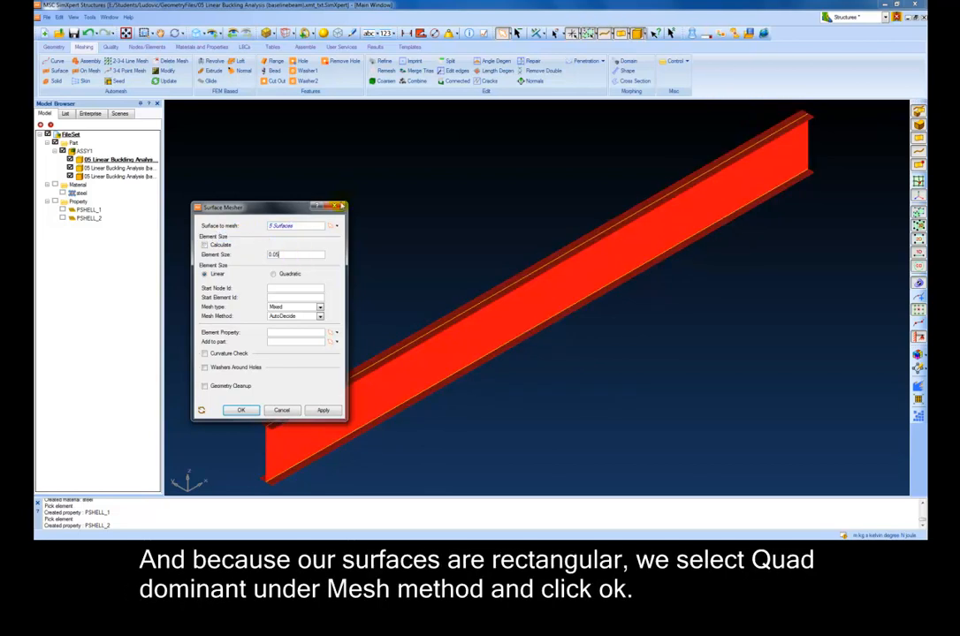
left_click(320, 307)
left_click(305, 329)
left_click(241, 410)
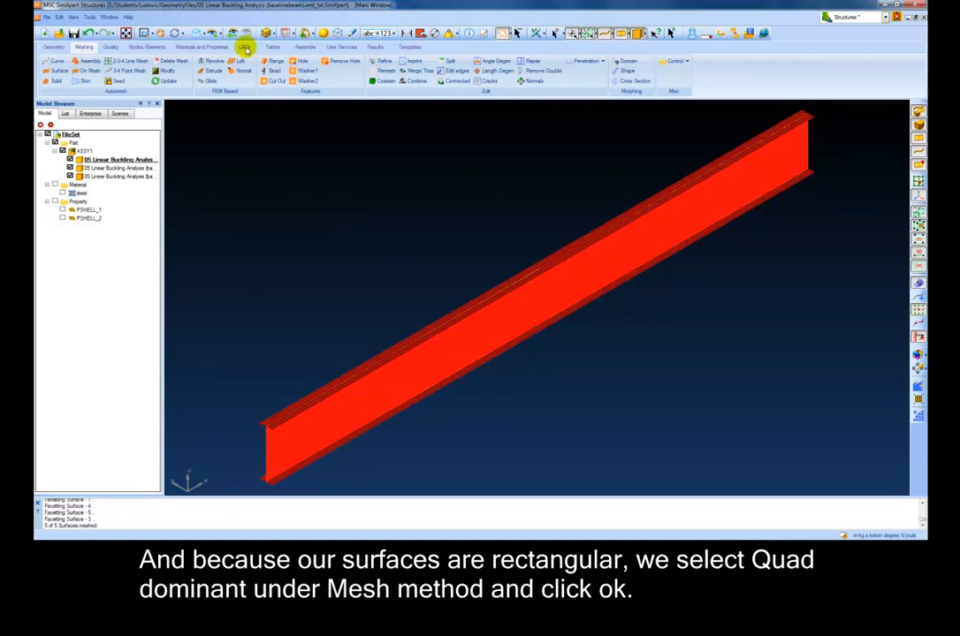
Start a general constraint and release the Rx, Ry and Rz rotations, keeping all three translations fixed at 0.
left_click(246, 48)
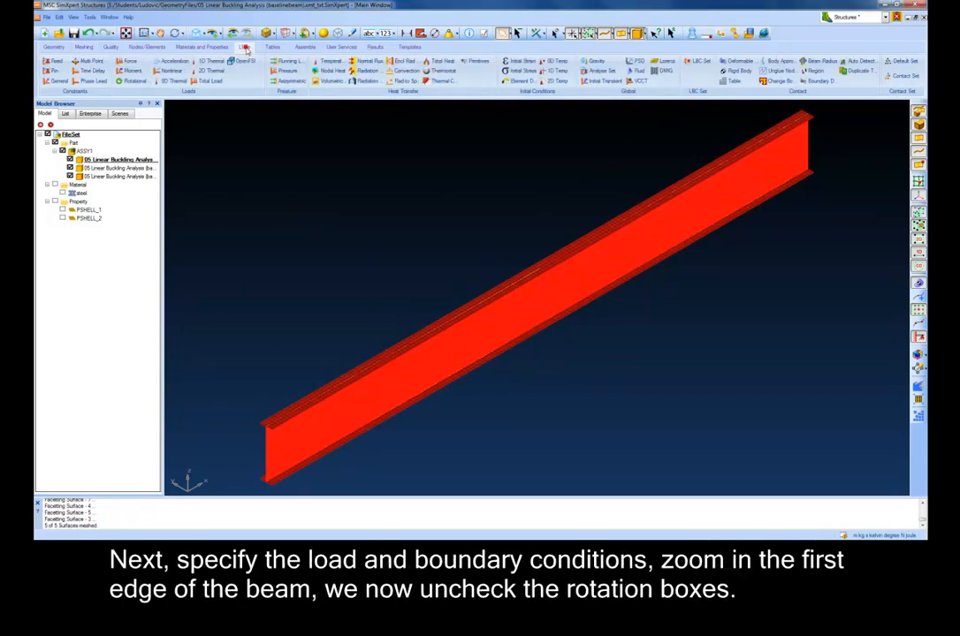
left_click(58, 82)
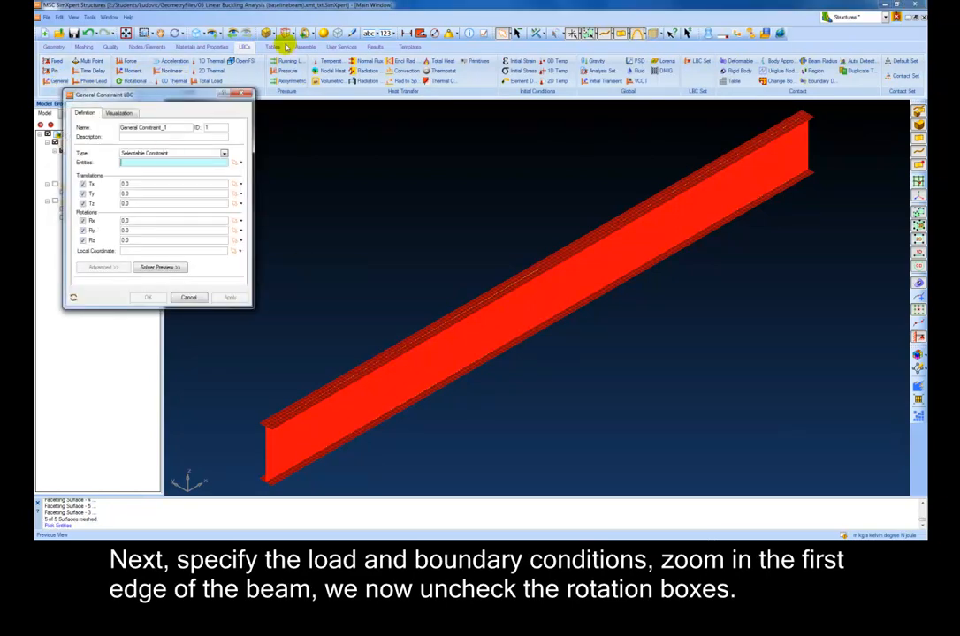
scroll(263, 489, "up", 6)
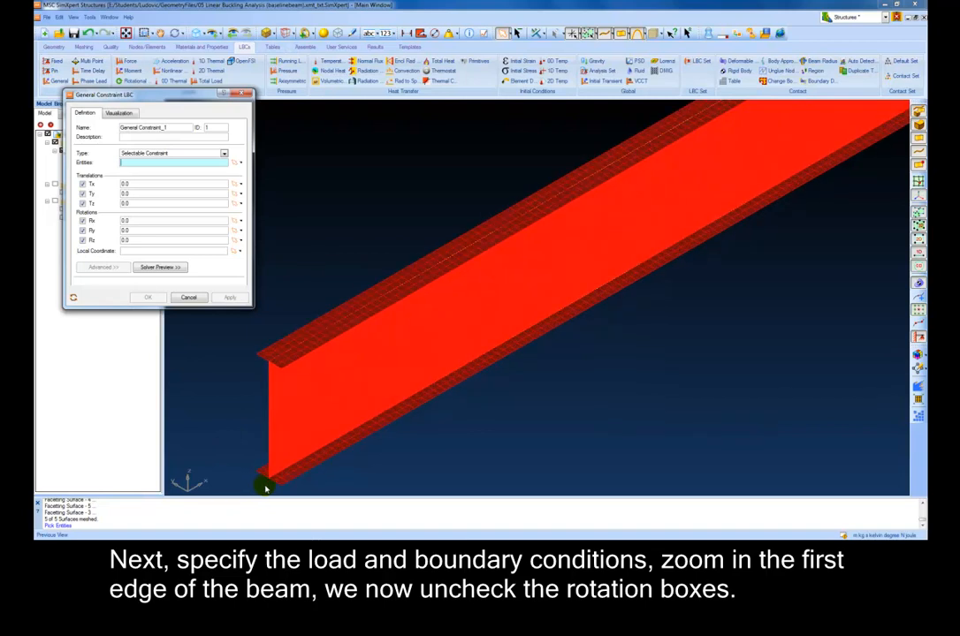
left_click(92, 239)
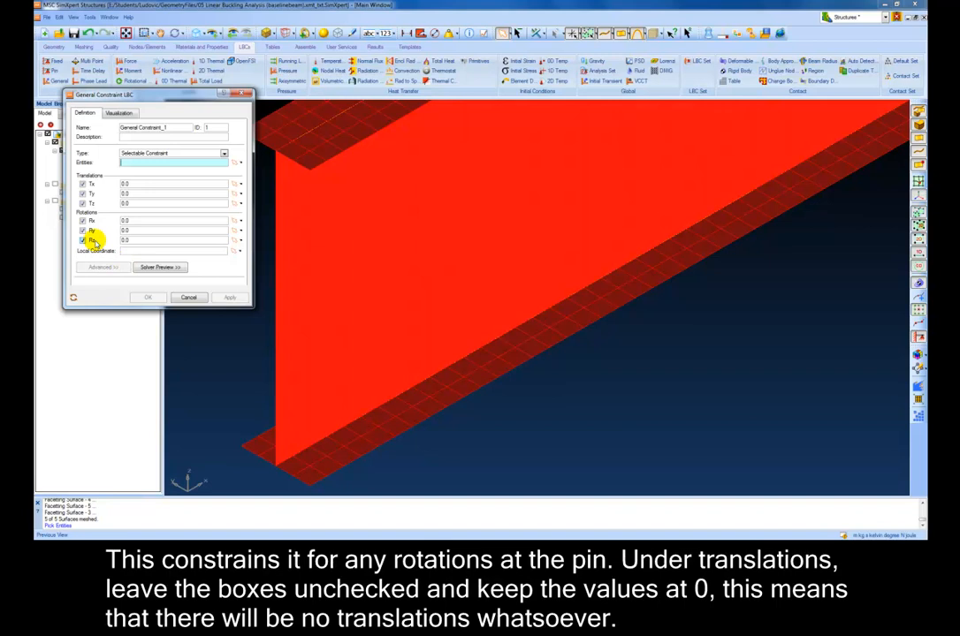
left_click(82, 240)
left_click(83, 221)
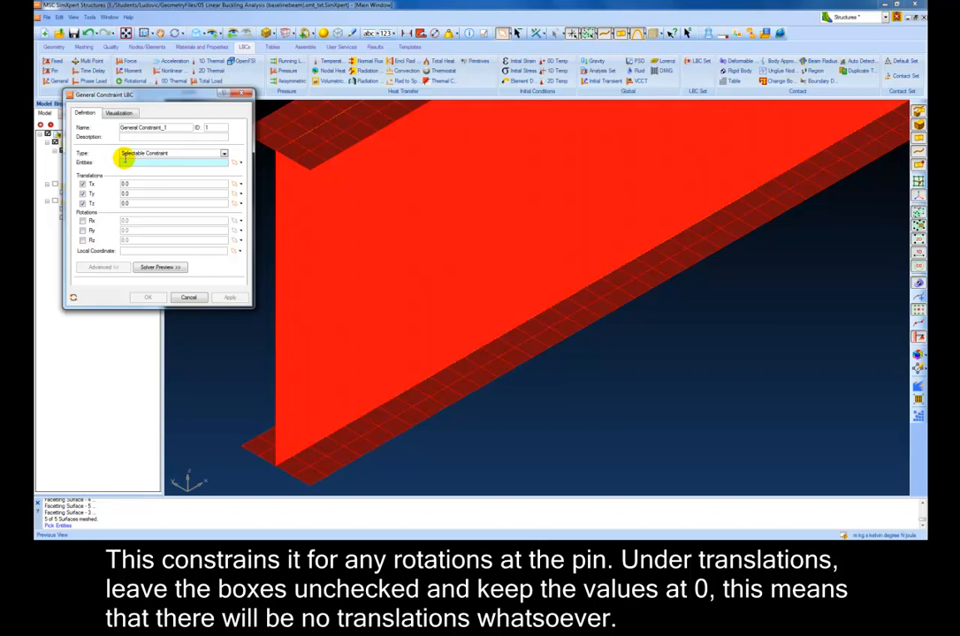
Restrict picking to curves and apply the constraint to the two bottom-flange edge curves at the girder's near end.
left_click(126, 163)
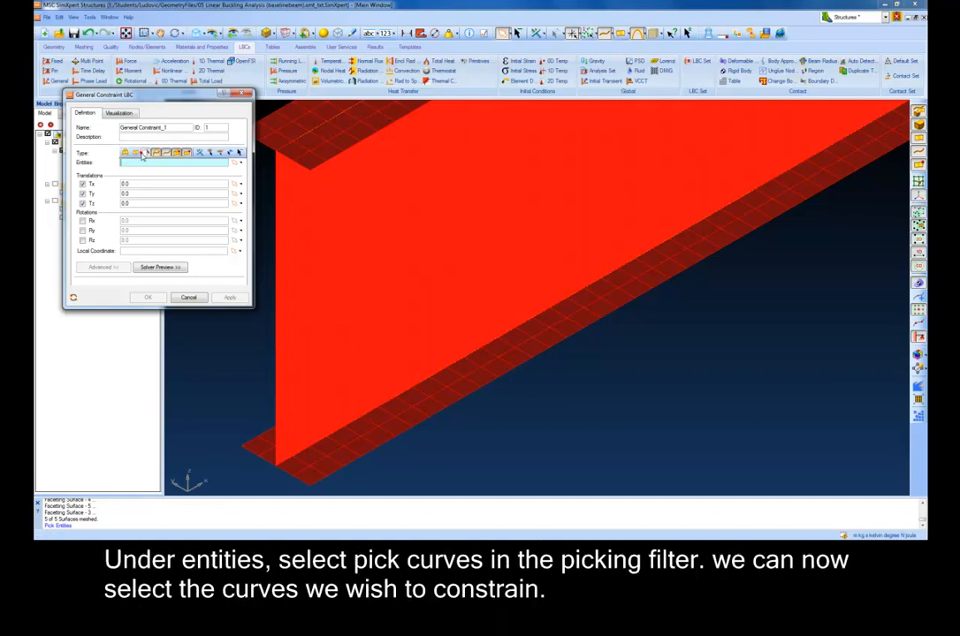
left_click(153, 152)
left_click(177, 153)
left_click(187, 153)
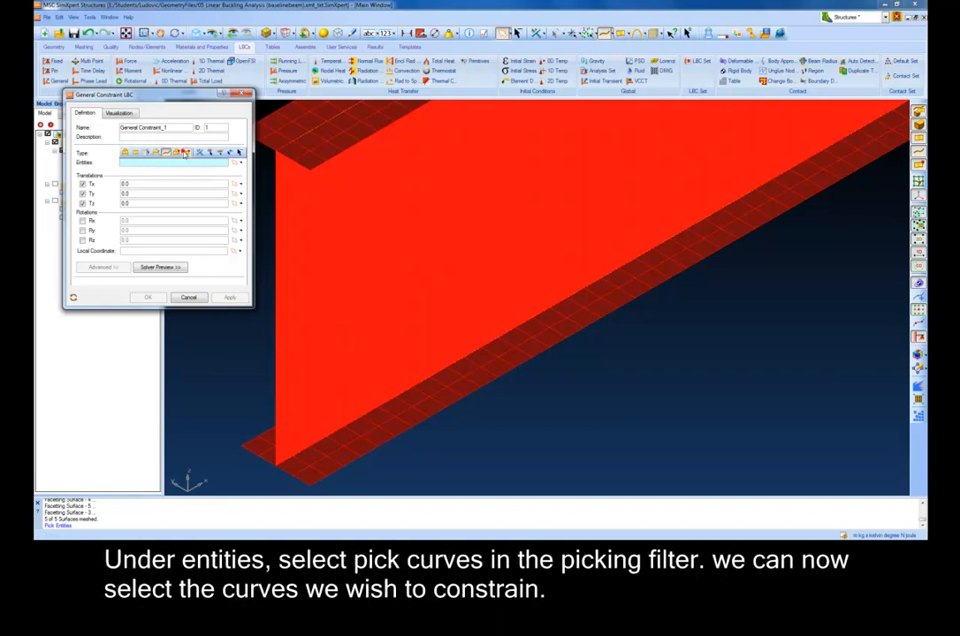
left_click(261, 461)
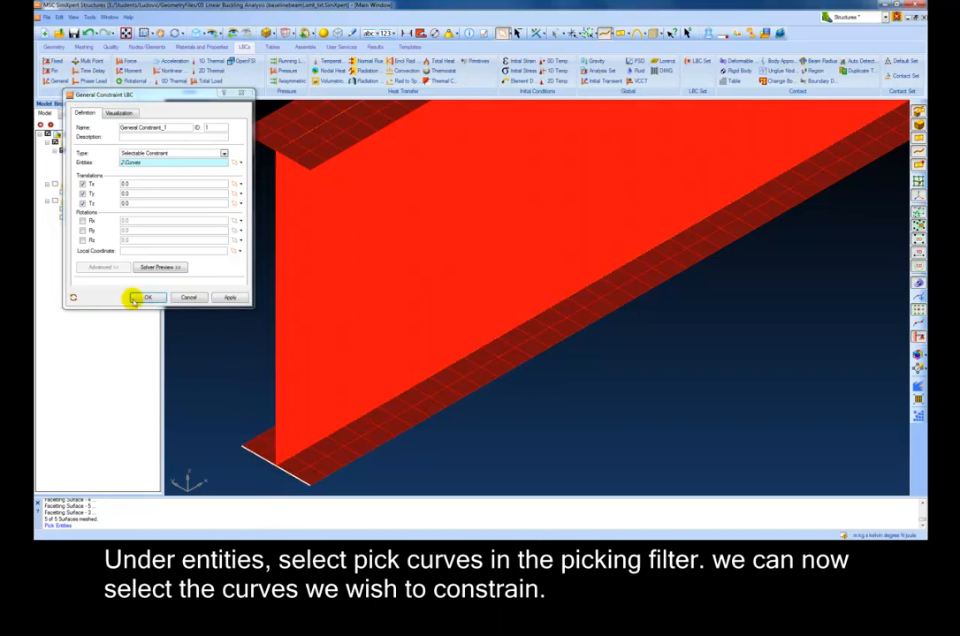
left_click(228, 297)
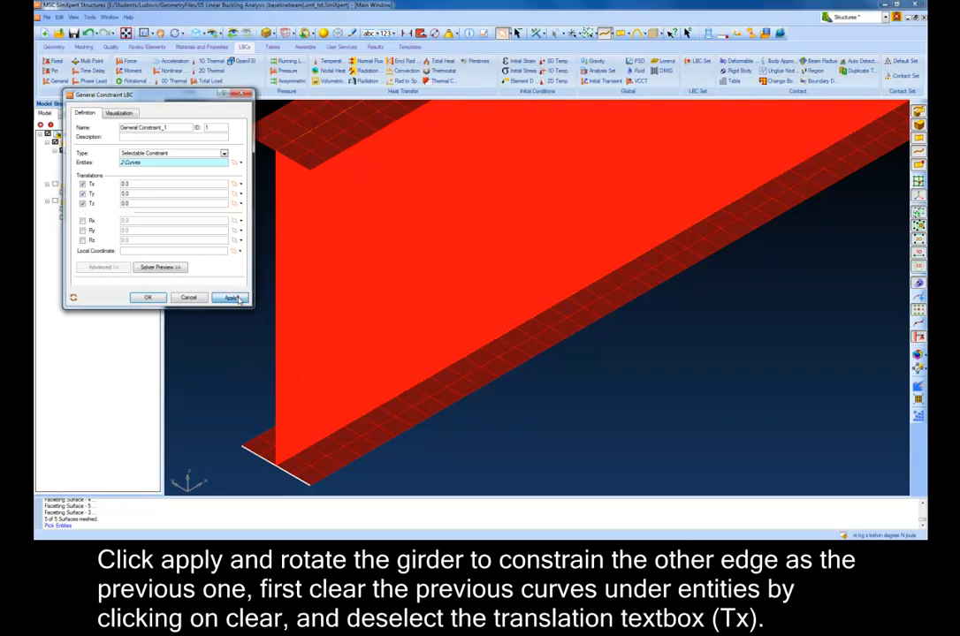
Constrain the two bottom-flange edge curves at the girder's far end with Tx released, and turn on detailed rendering.
left_click(192, 32)
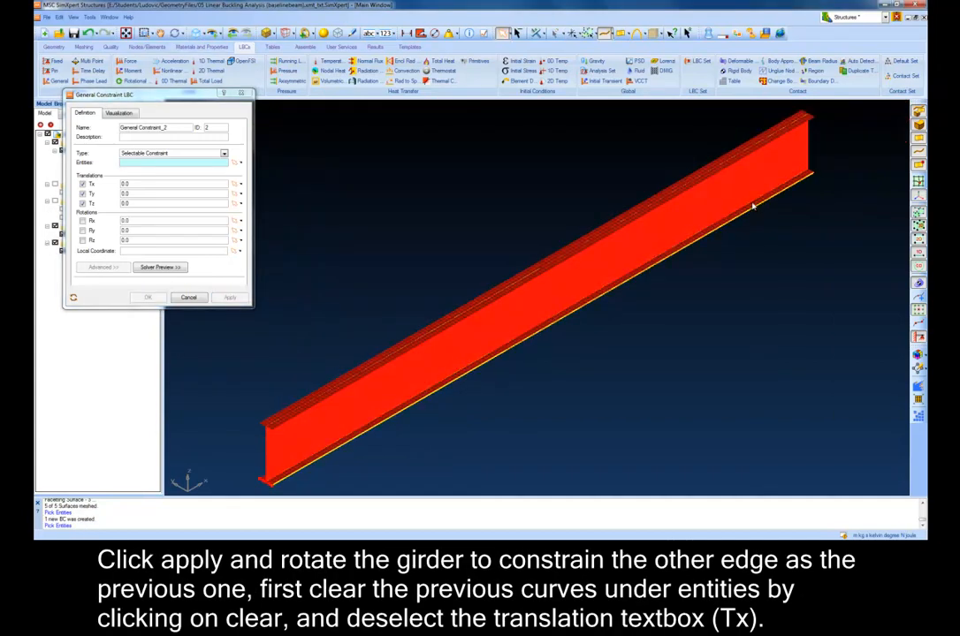
middle_click_drag(796, 171, 735, 231)
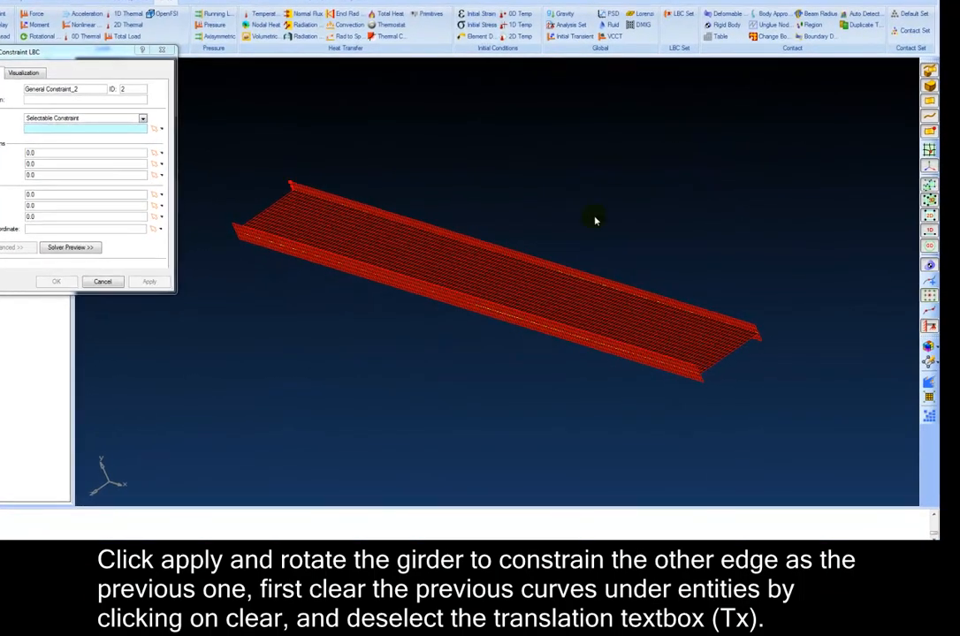
scroll(761, 343, "up", 8)
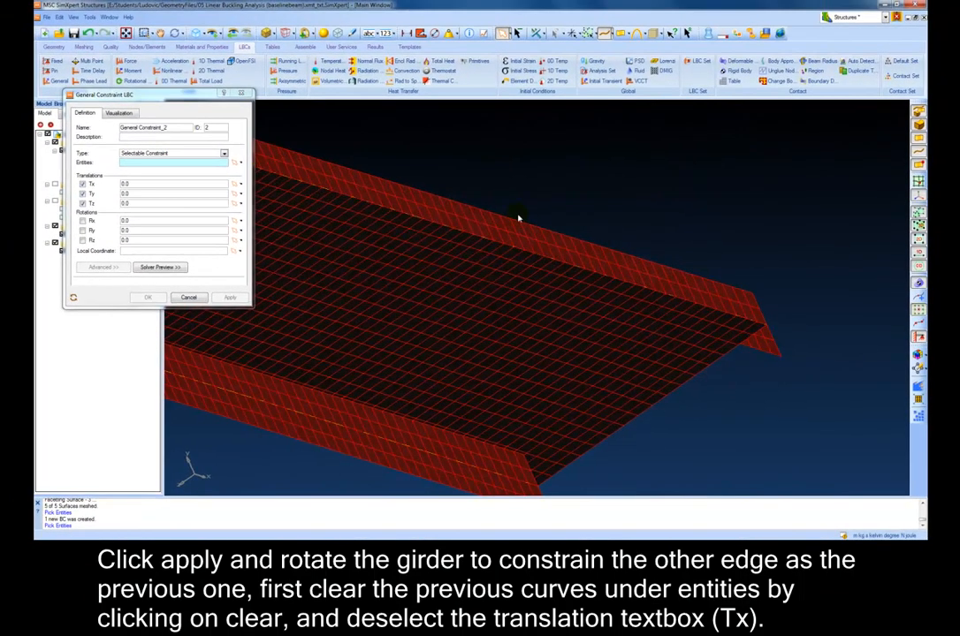
left_click(84, 184)
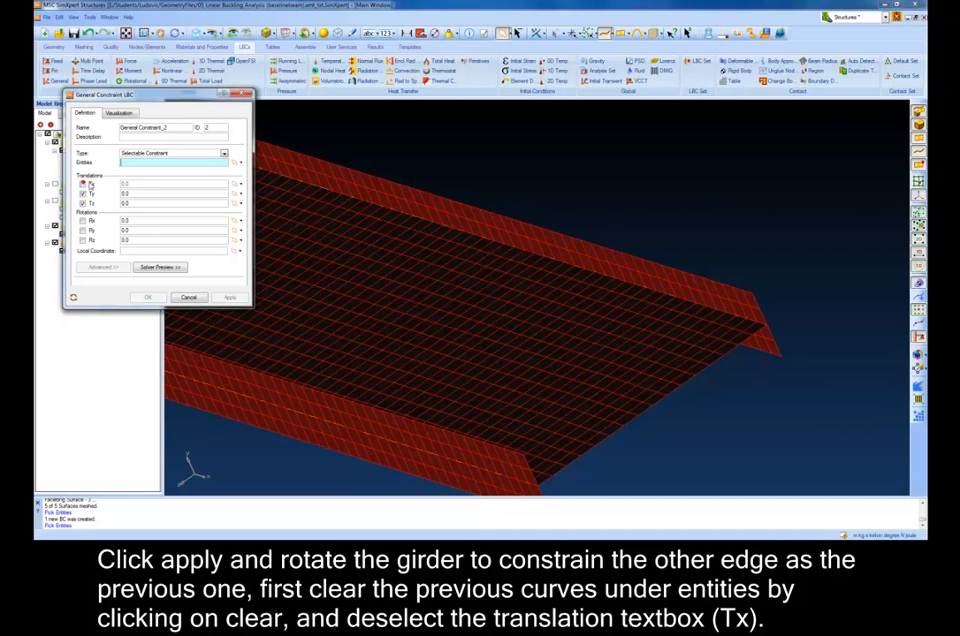
left_click(774, 343)
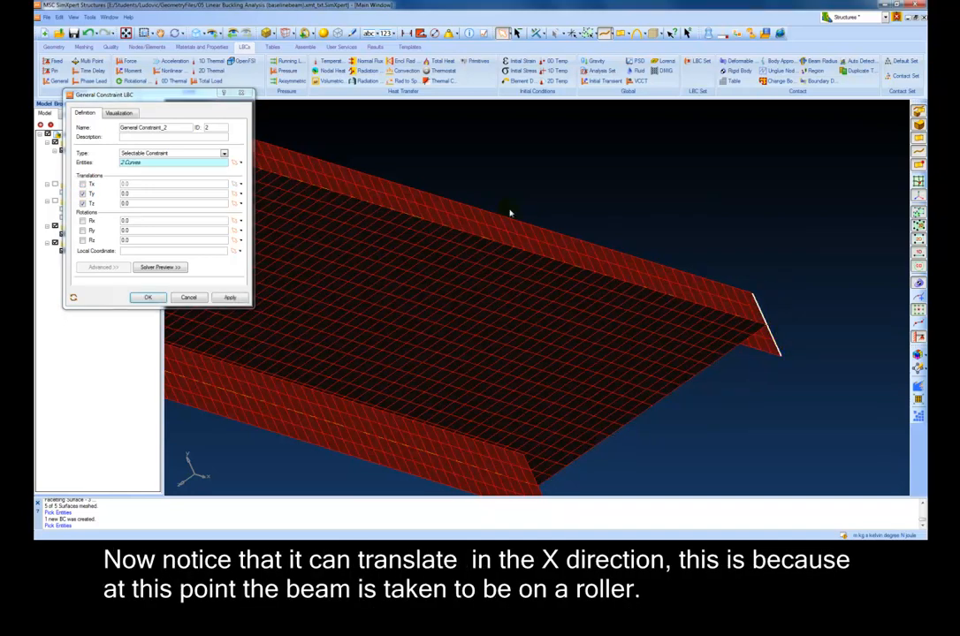
left_click(146, 298)
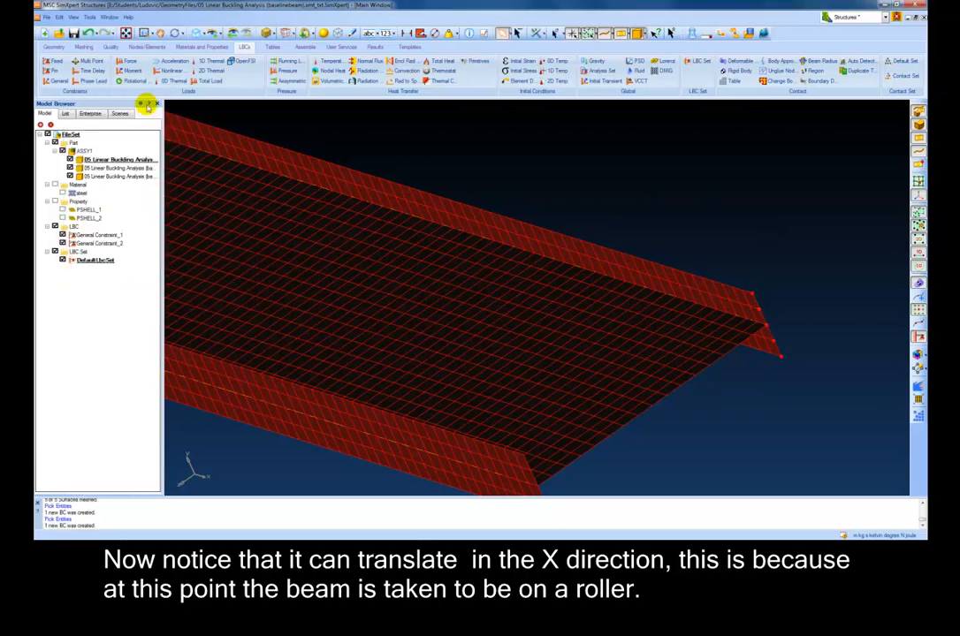
left_click(196, 34)
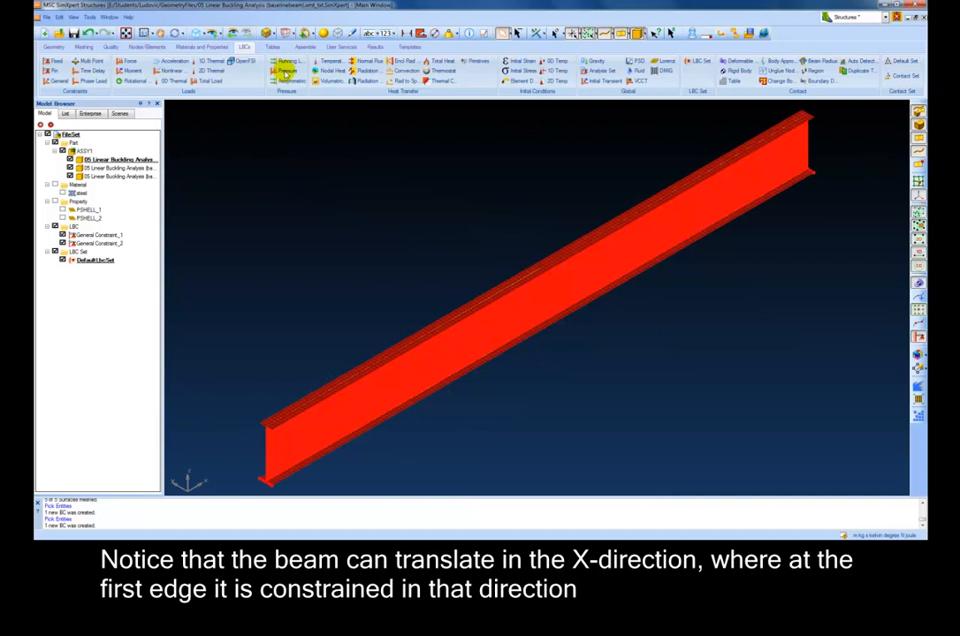
left_click(348, 32)
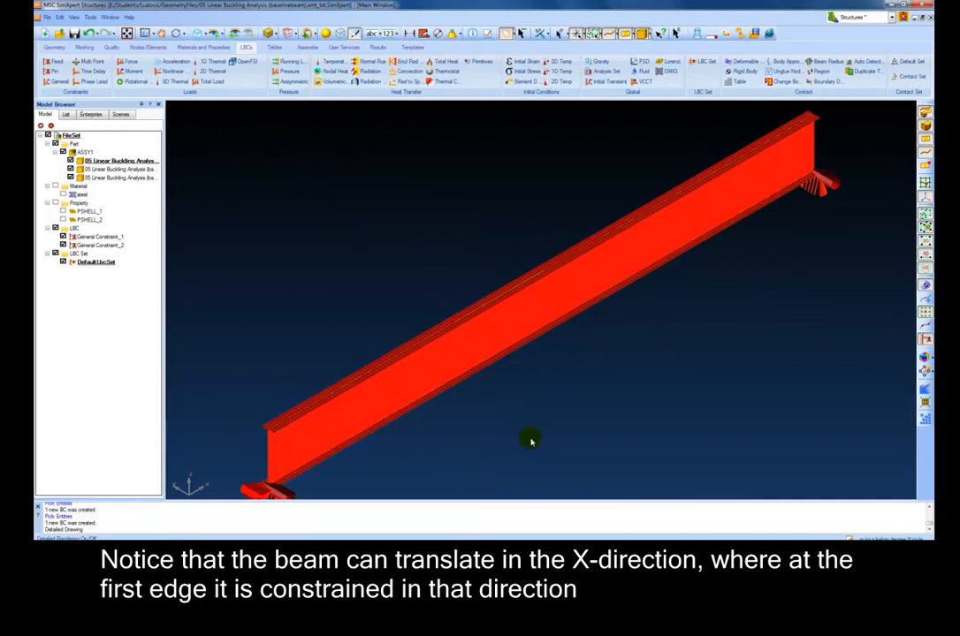
Create a two-point polyline diagonally across the top flange, from the near corner node to the opposite far corner node.
left_click(53, 47)
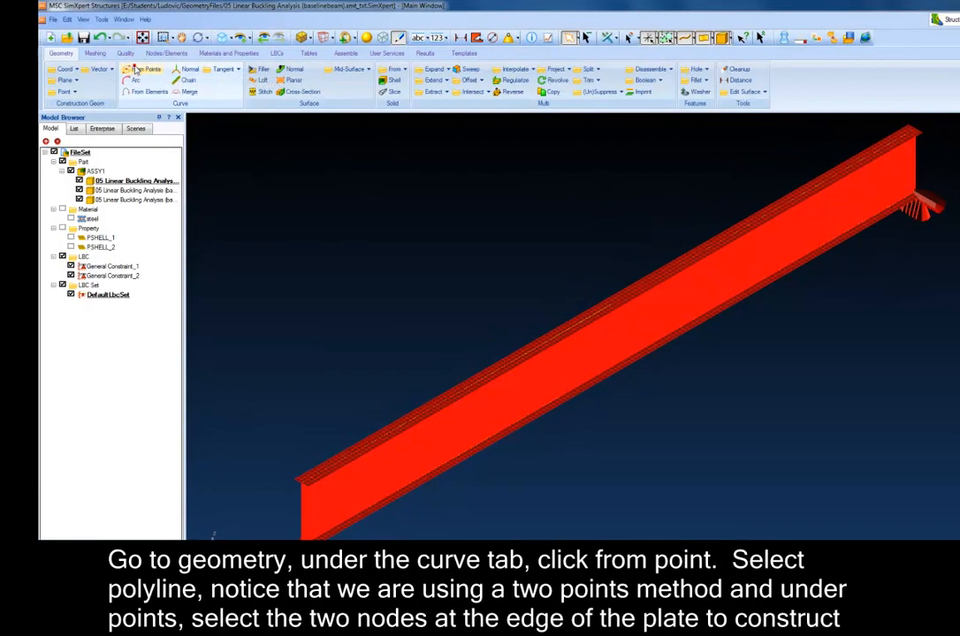
left_click(121, 61)
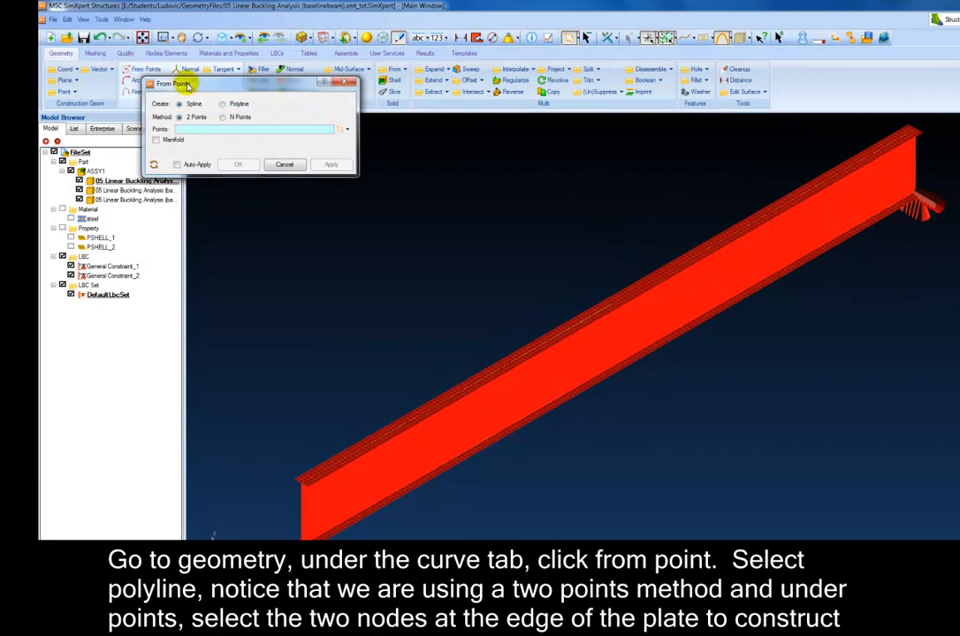
left_click(222, 103)
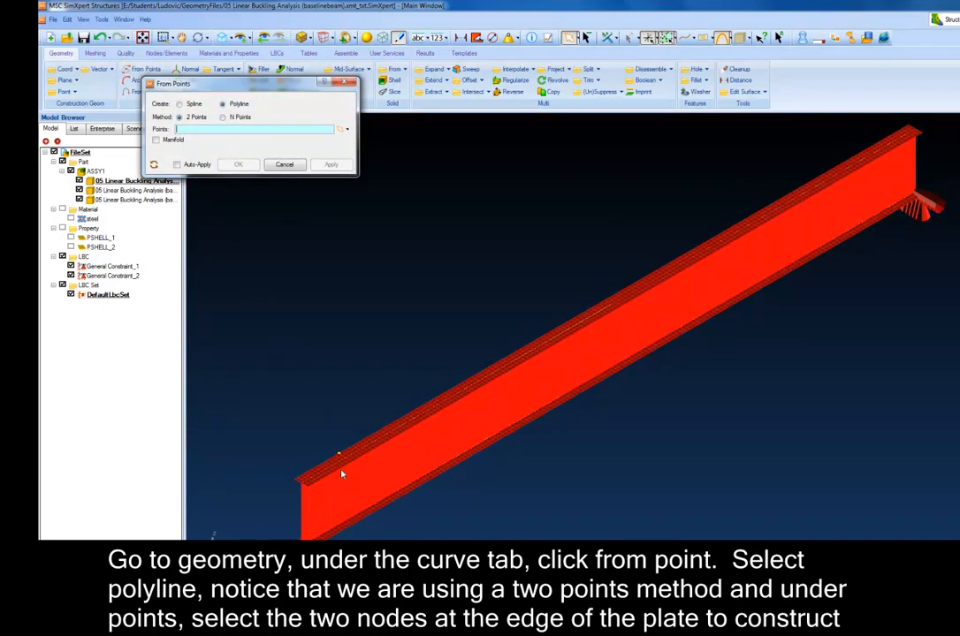
scroll(307, 491, "up", 5)
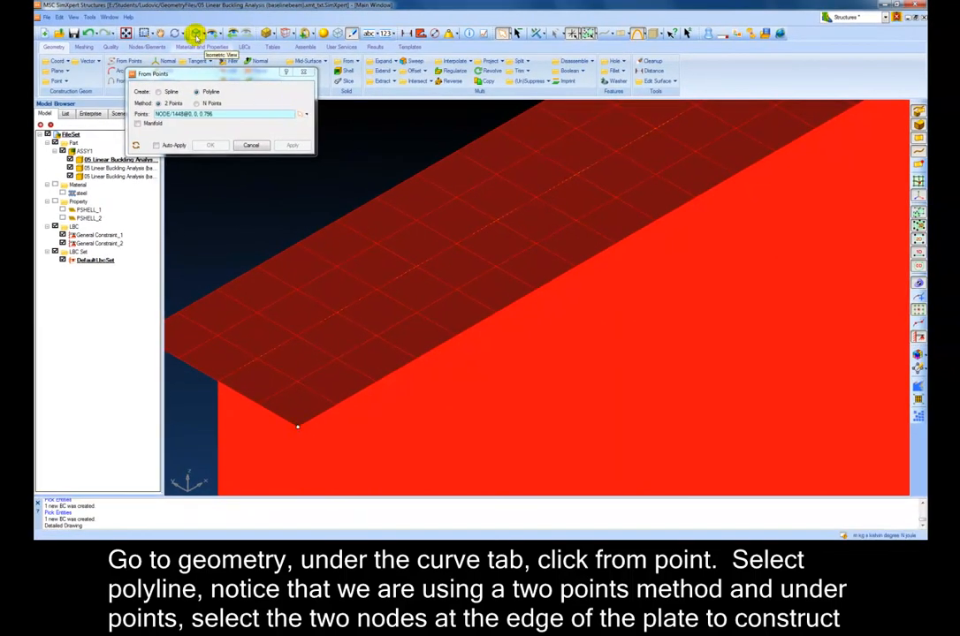
left_click(196, 35)
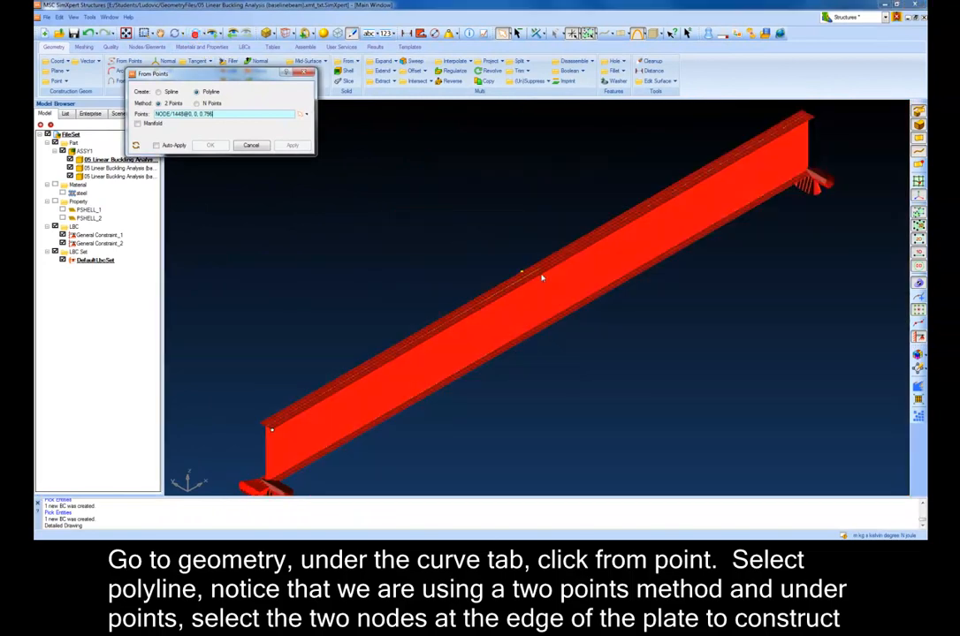
scroll(796, 115, "up", 5)
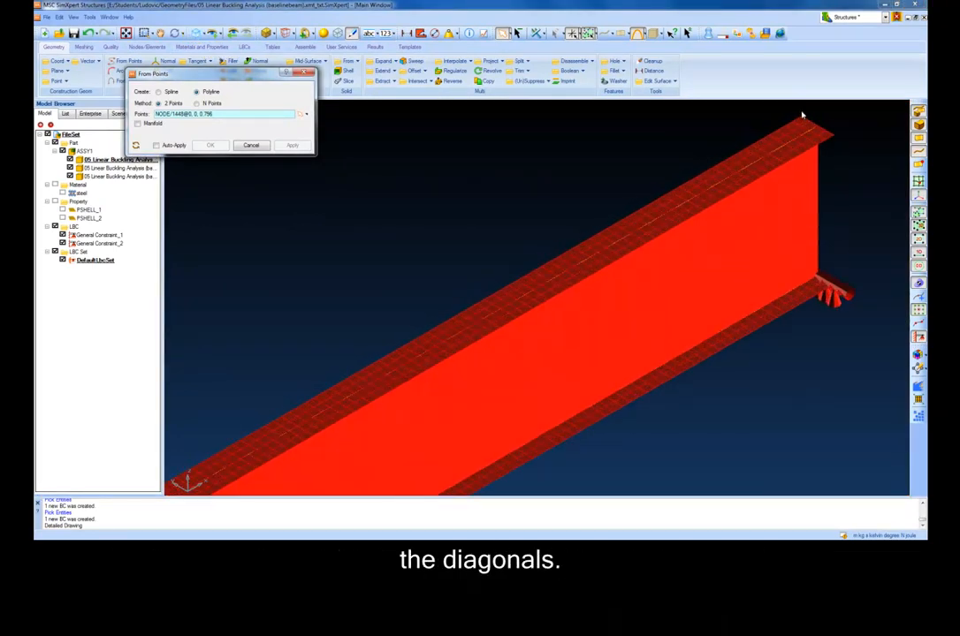
scroll(804, 124, "up", 2)
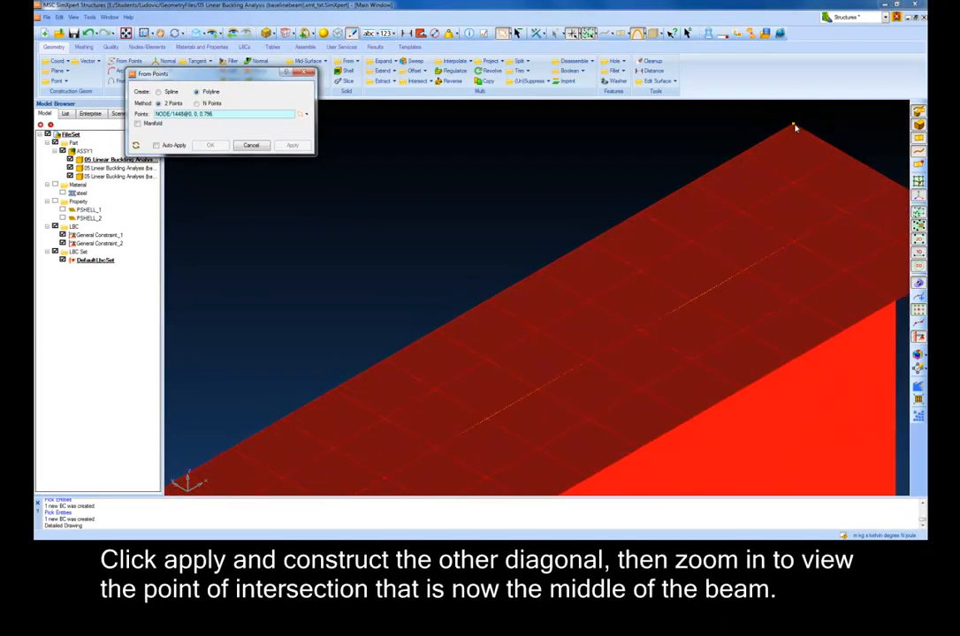
left_click(793, 126)
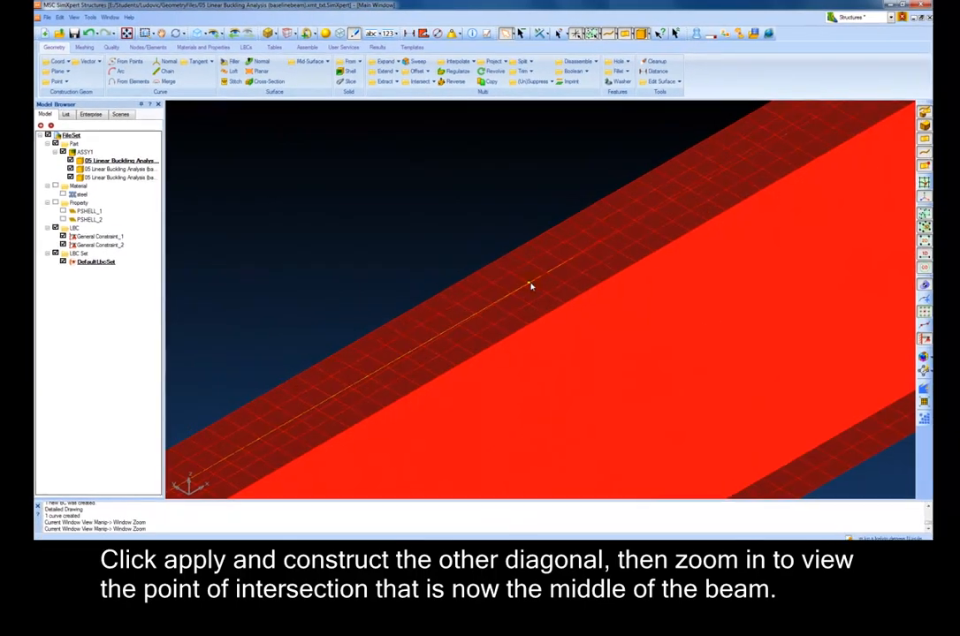
Start a force load and assign it to the top-flange node at midspan where the diagonals cross.
left_click(251, 48)
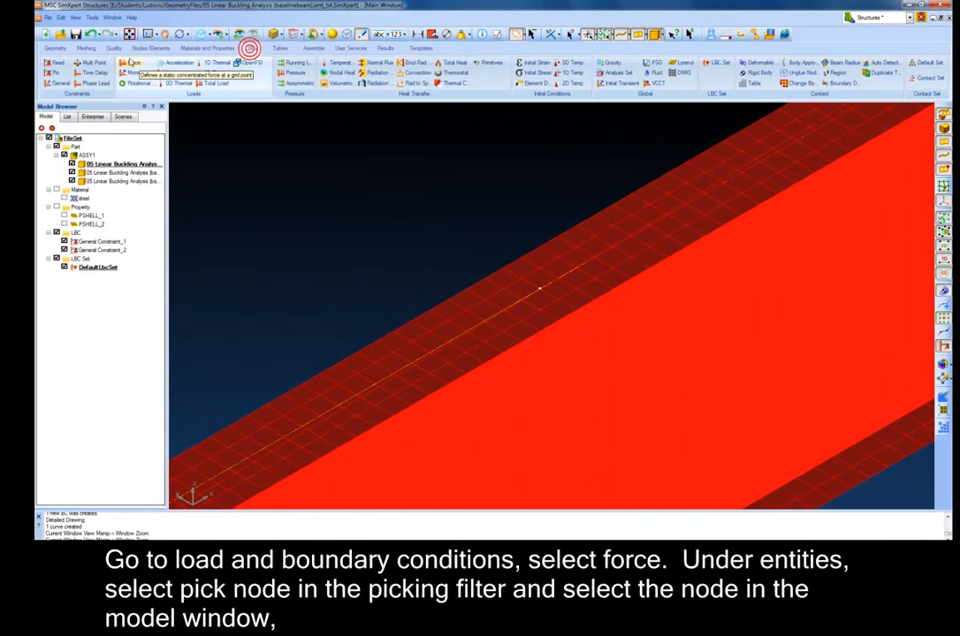
left_click(130, 64)
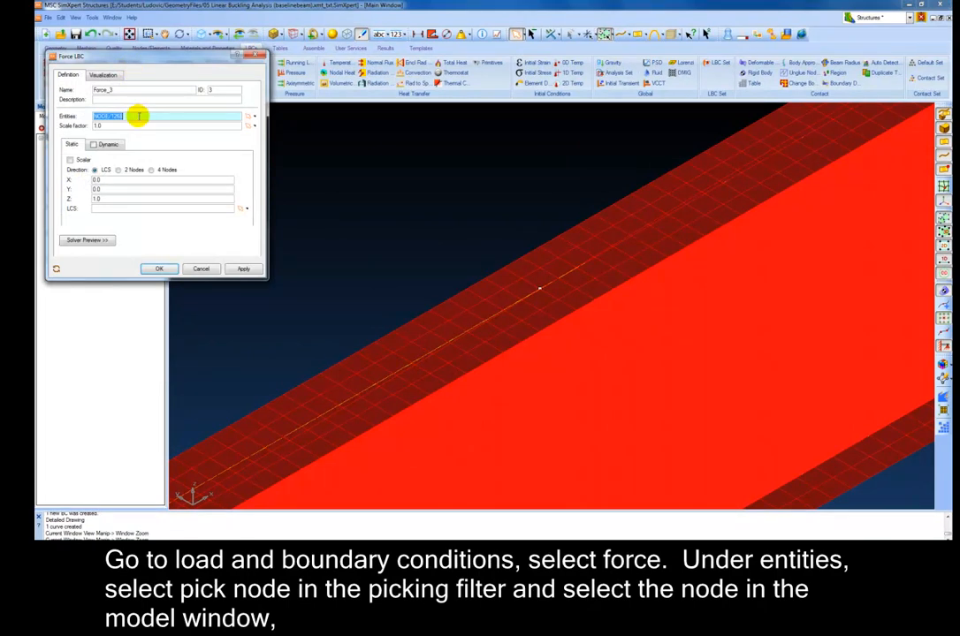
left_click(122, 118)
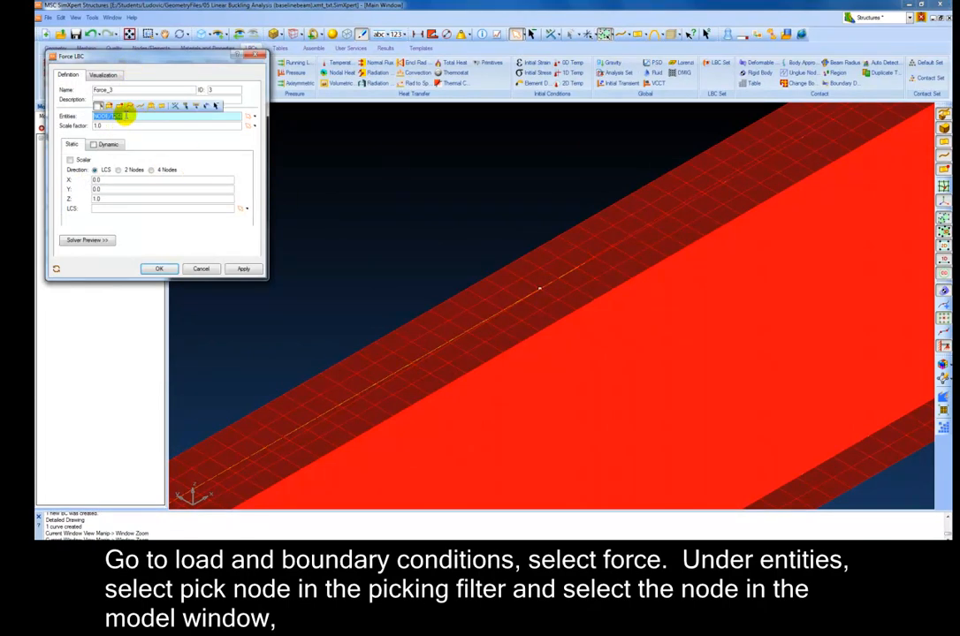
left_click(540, 290)
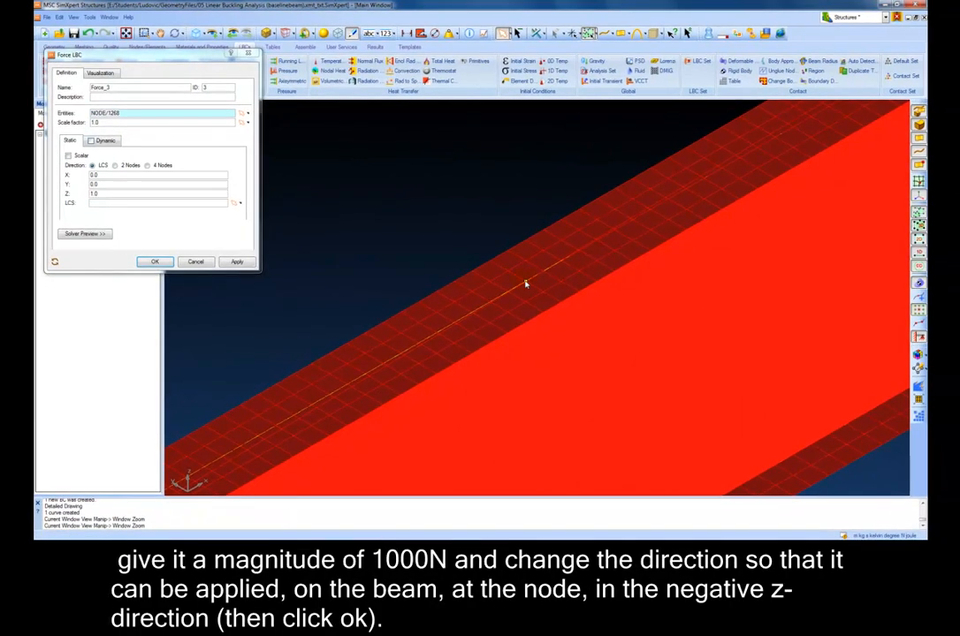
left_click(205, 114)
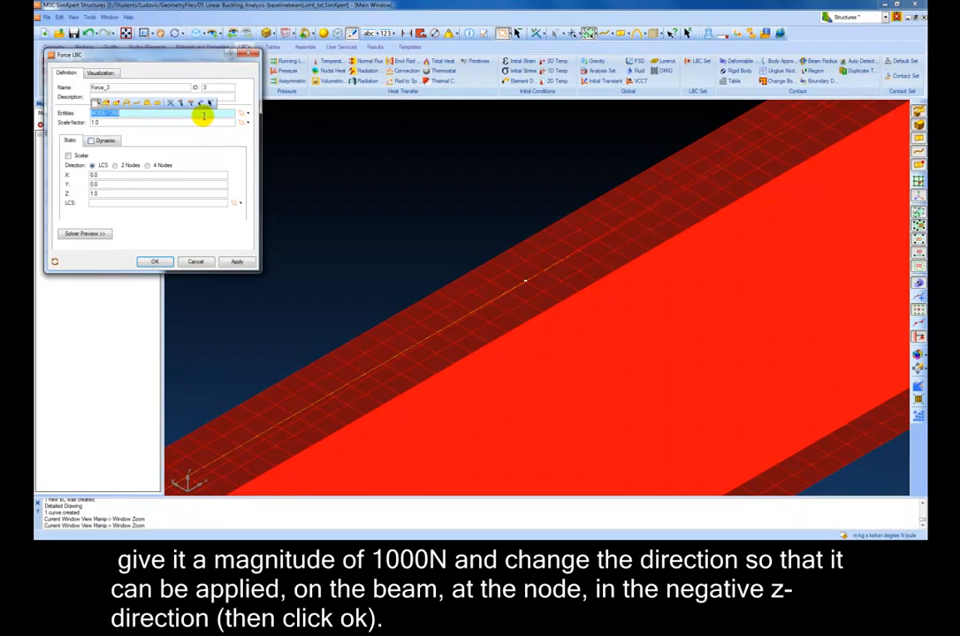
Set the force's scale factor to 1000 and its Z direction component to -1.0, and create the load.
double_click(145, 125)
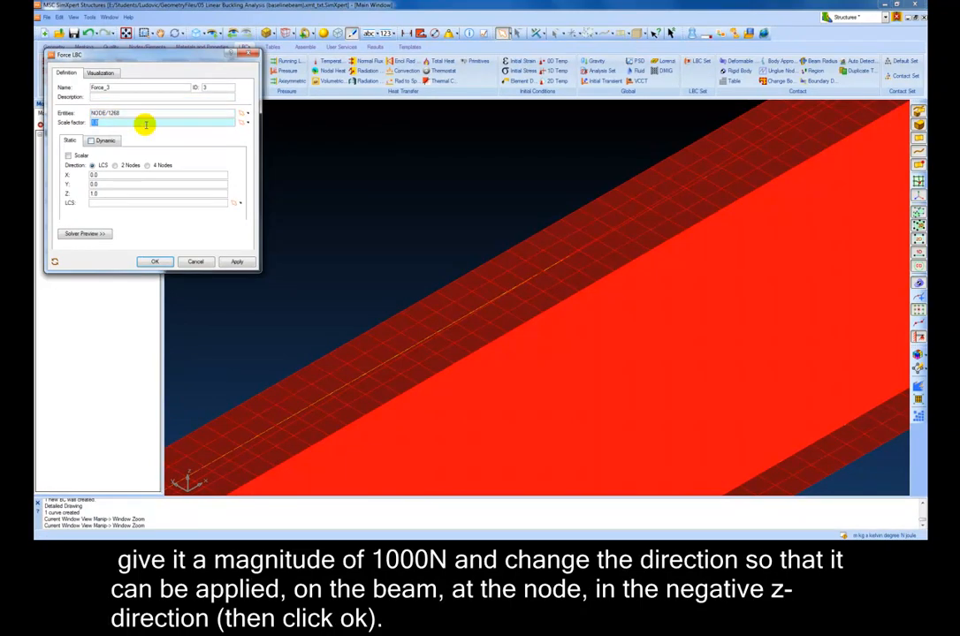
type("1000")
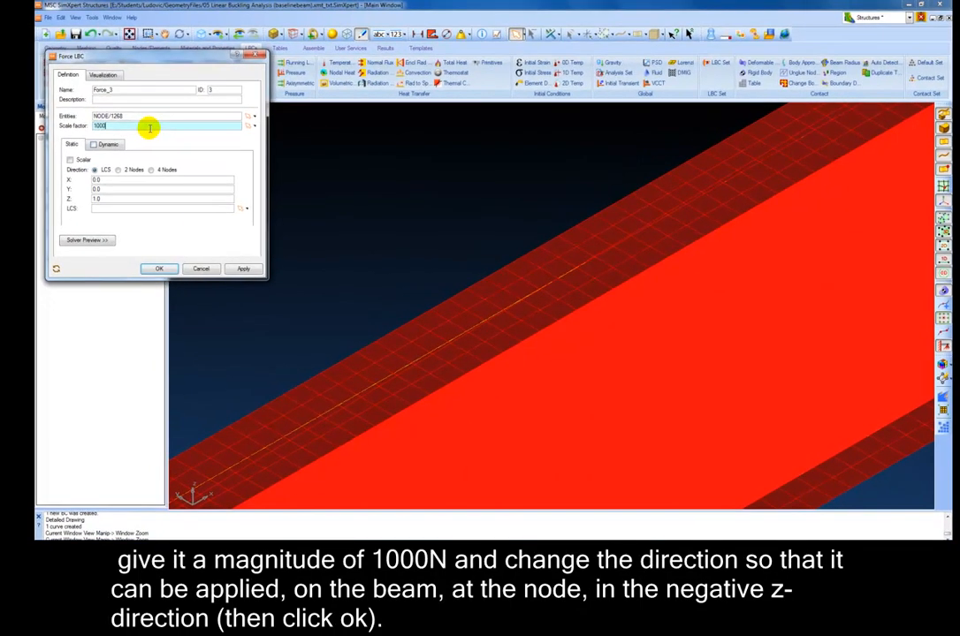
double_click(94, 199)
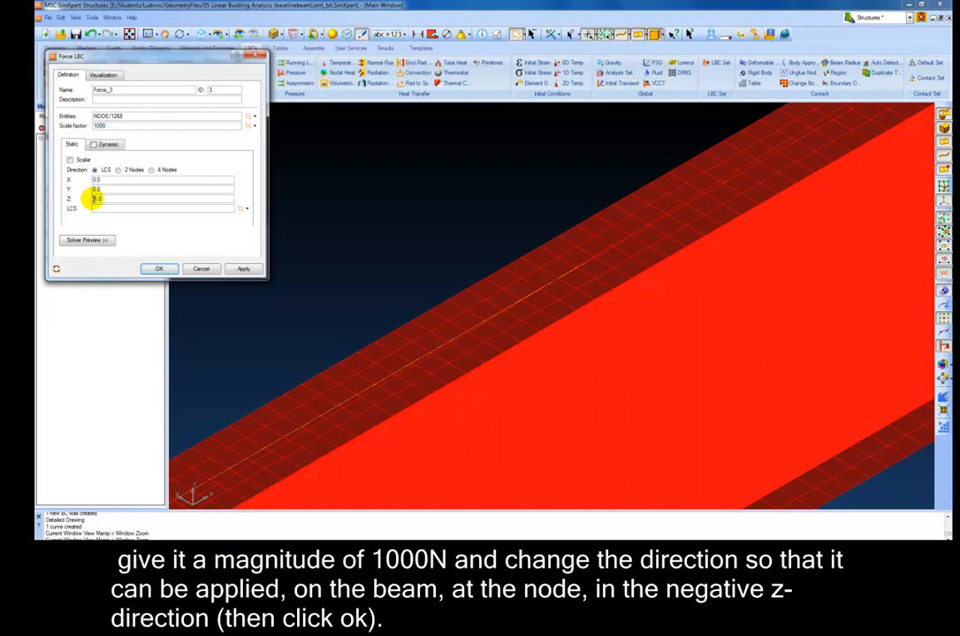
type("-1.0")
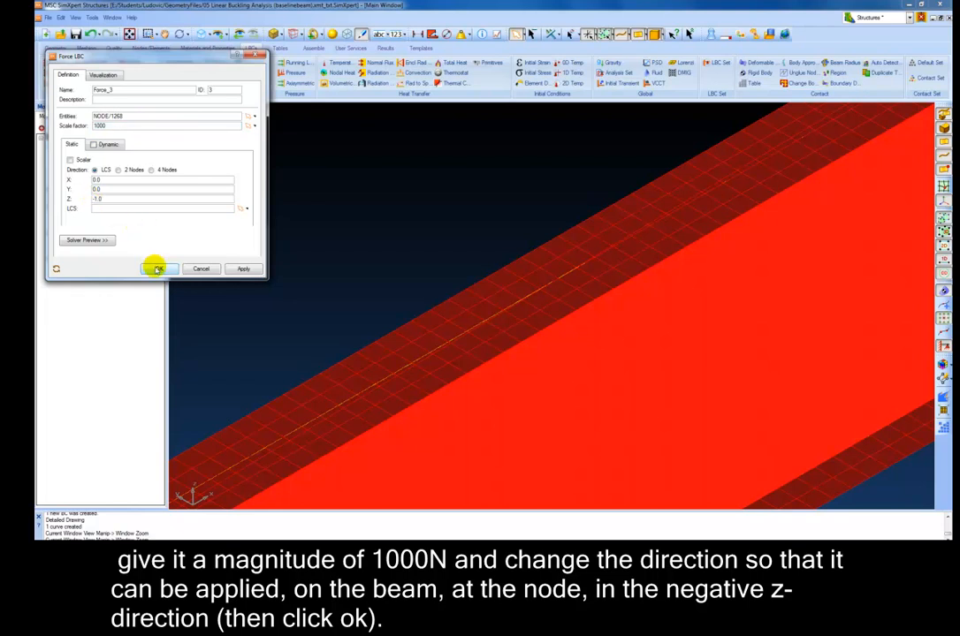
left_click(157, 268)
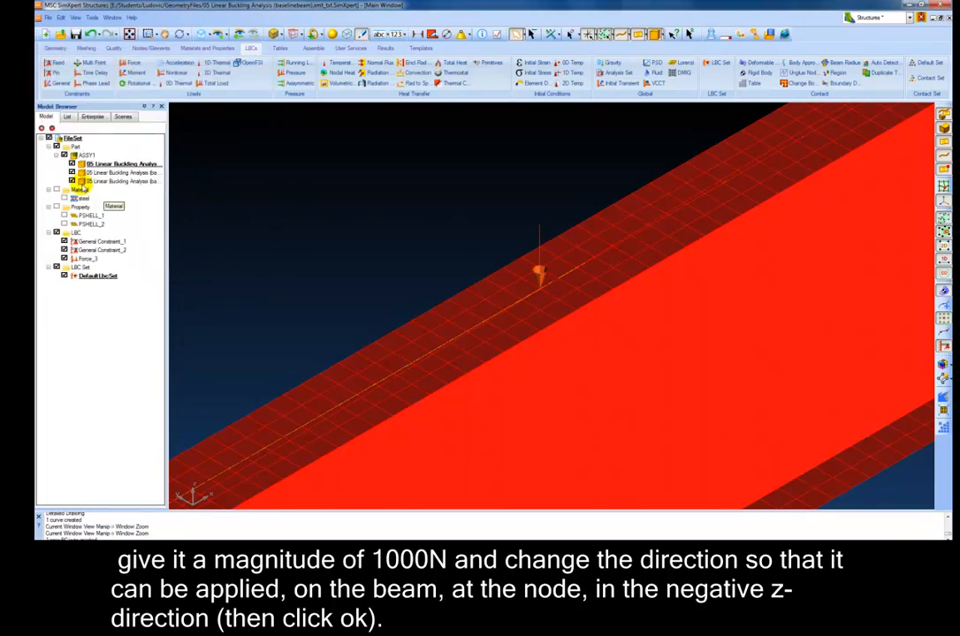
Fit the girder in view and start a new Nastran job named girder with solution type Linear Buckling Analysis (SOL105).
left_click(202, 36)
right_click(71, 140)
left_click(93, 144)
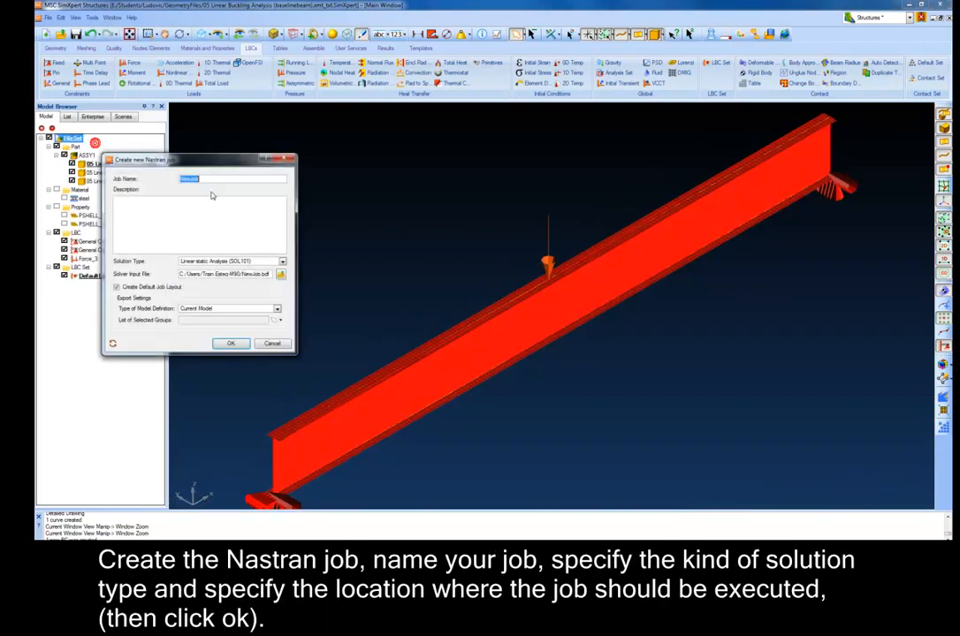
left_click(282, 262)
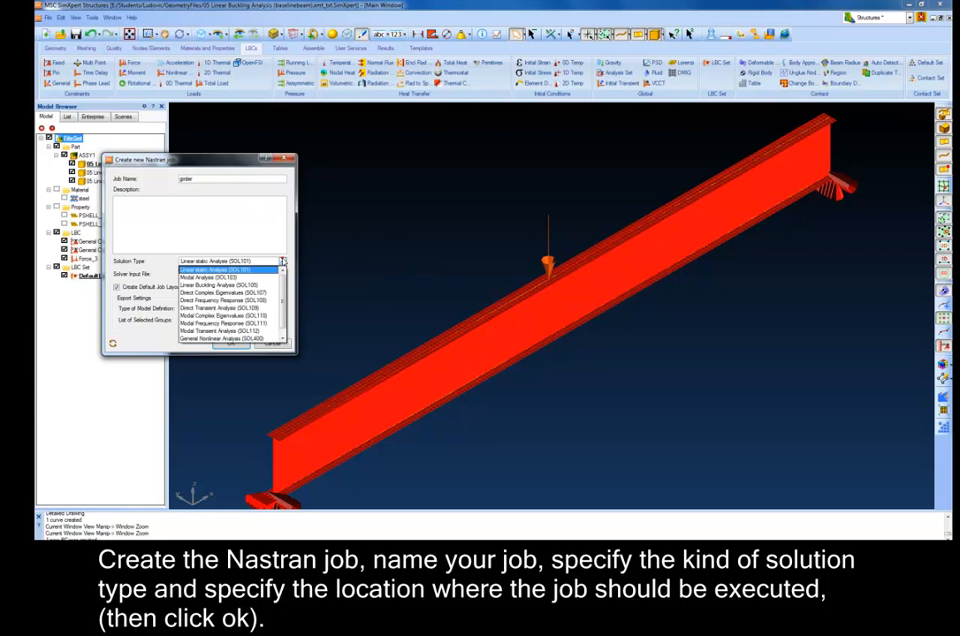
left_click(254, 285)
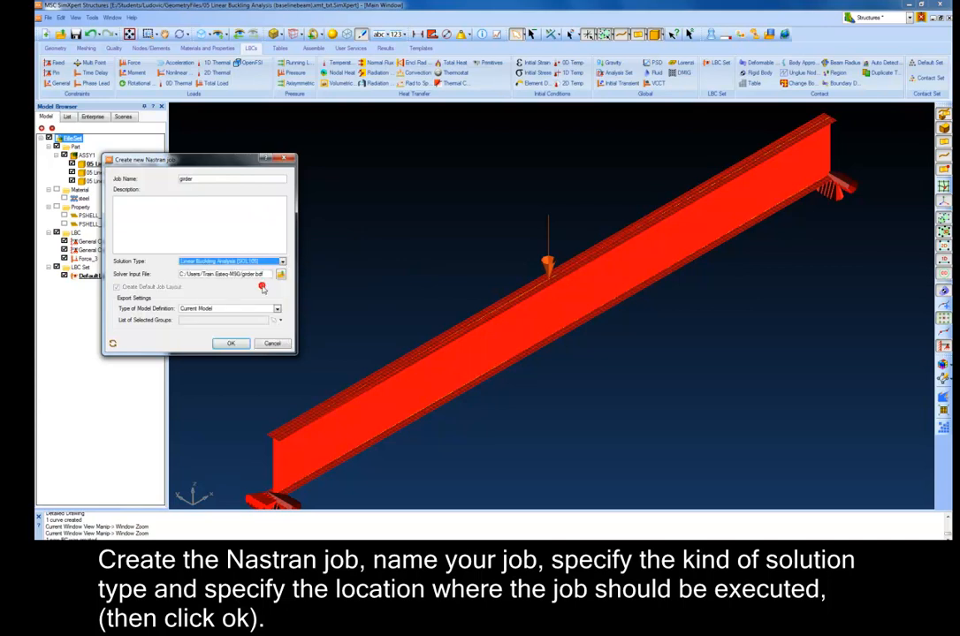
Set the solver input file to girder.bdf in the student's folder under E:/Students and create the job.
left_click(280, 274)
double_click(399, 214)
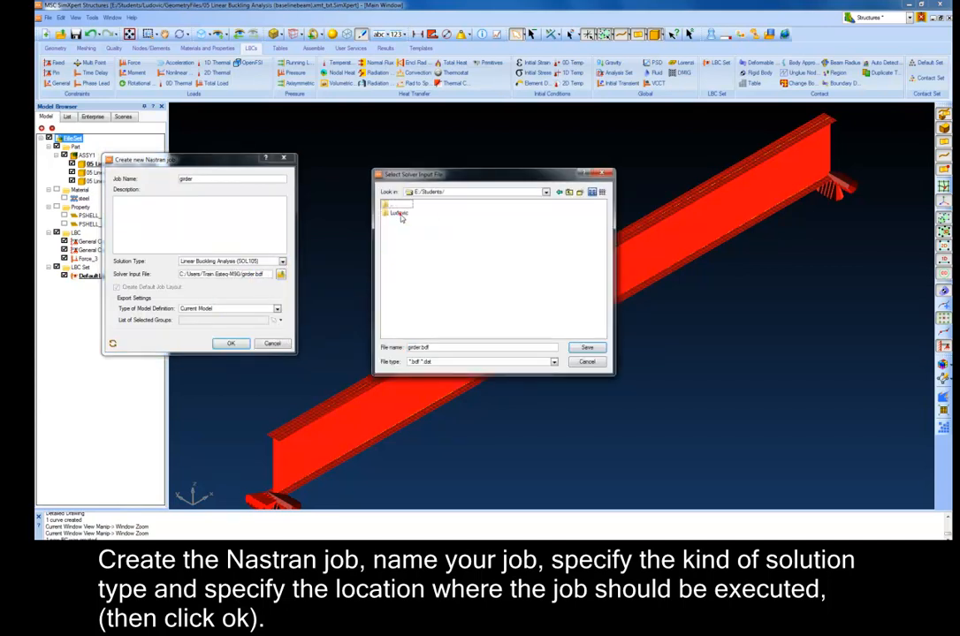
left_click(586, 348)
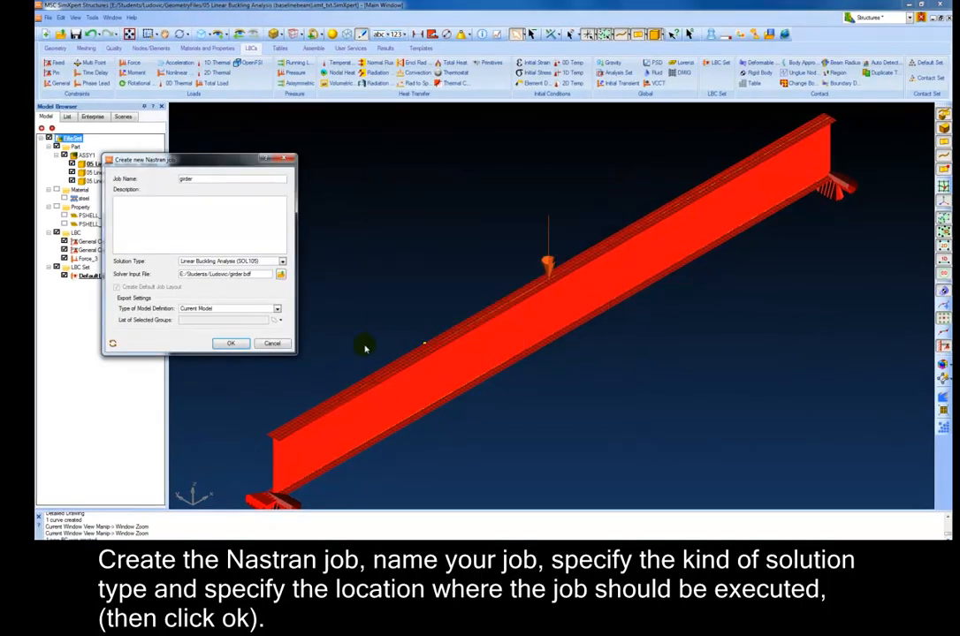
left_click(230, 343)
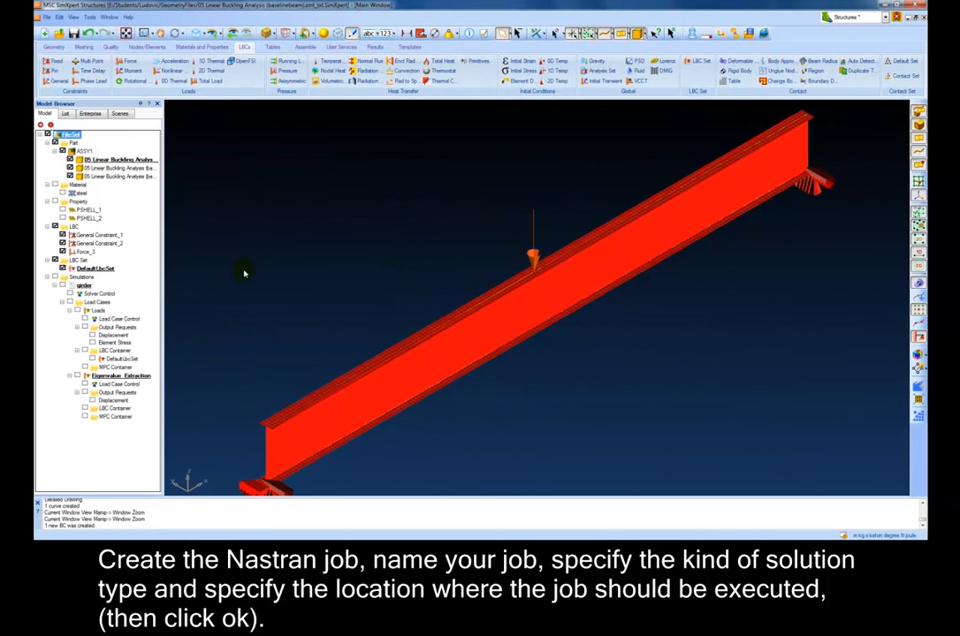
In the Eigenvalue_Extraction load case control, request 5 desired roots and set the result normalization method to Maximum.
right_click(131, 385)
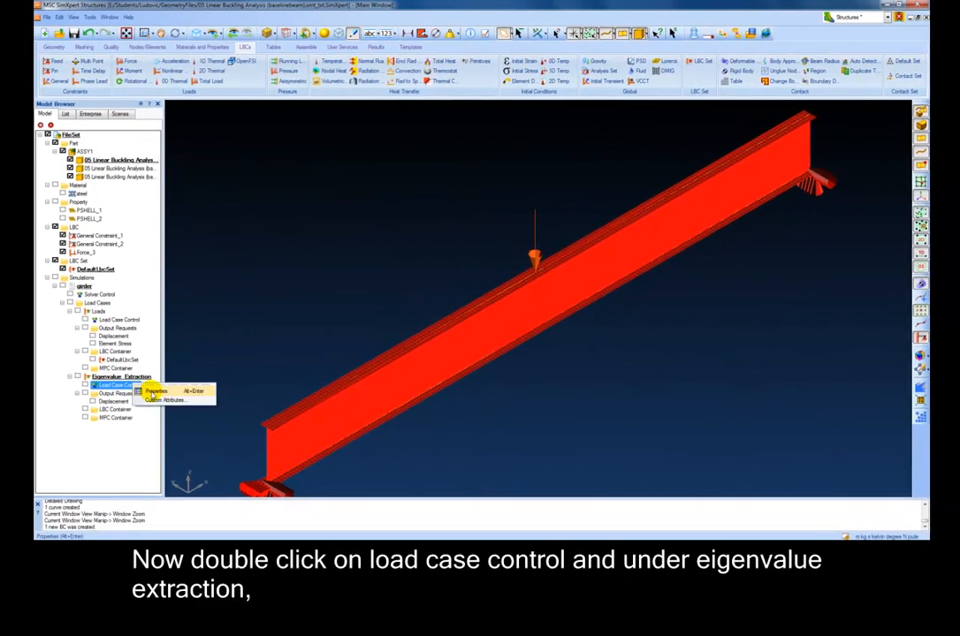
left_click(154, 391)
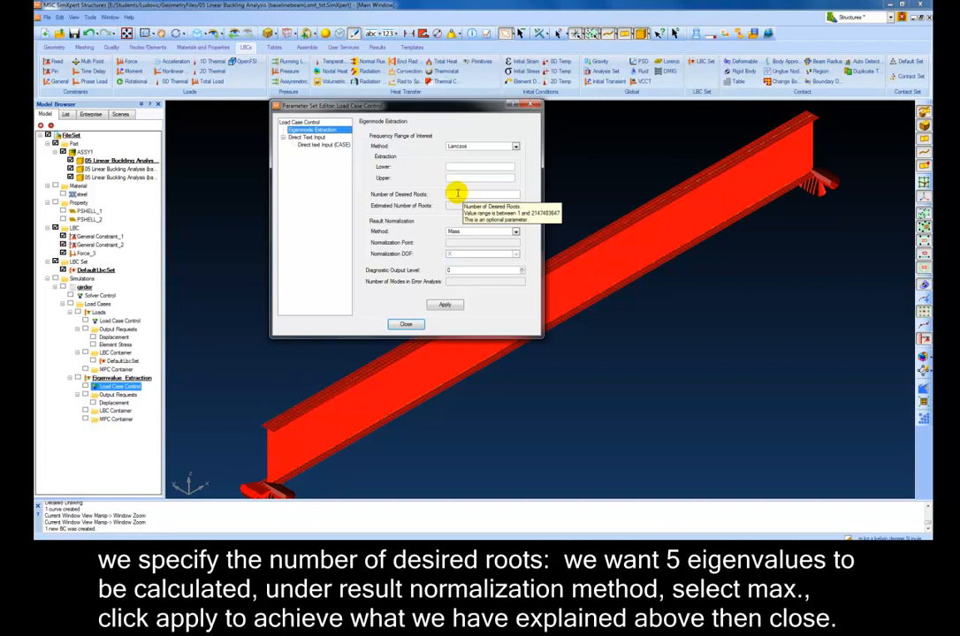
left_click(456, 193)
type("5")
left_click(516, 232)
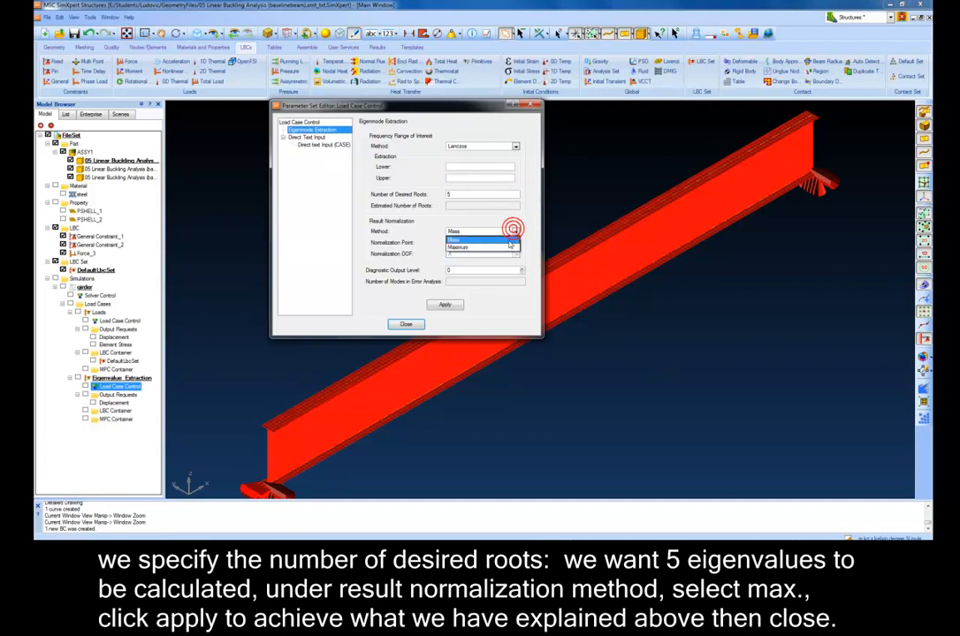
left_click(505, 246)
left_click(445, 305)
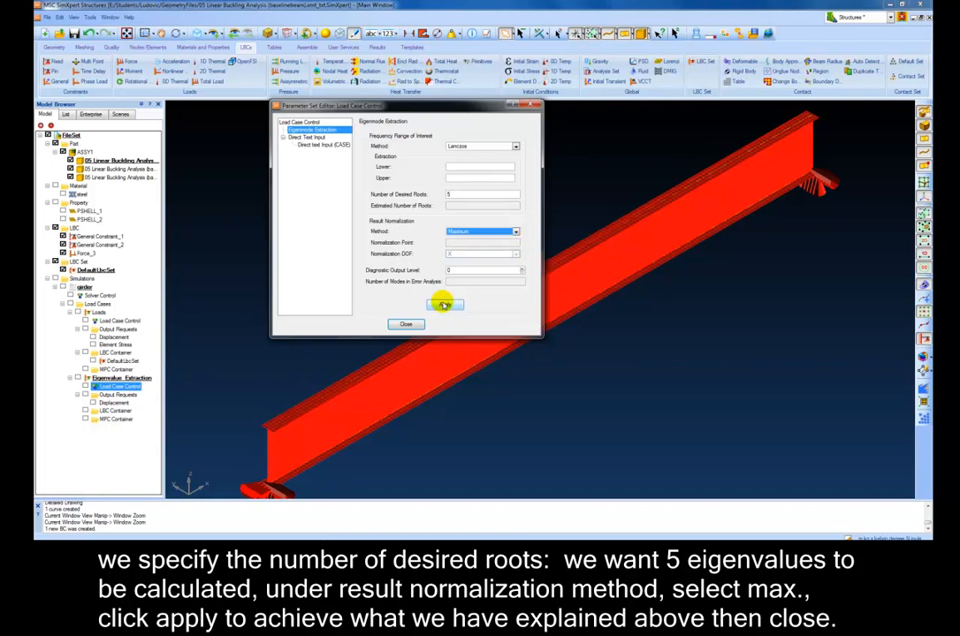
left_click(405, 324)
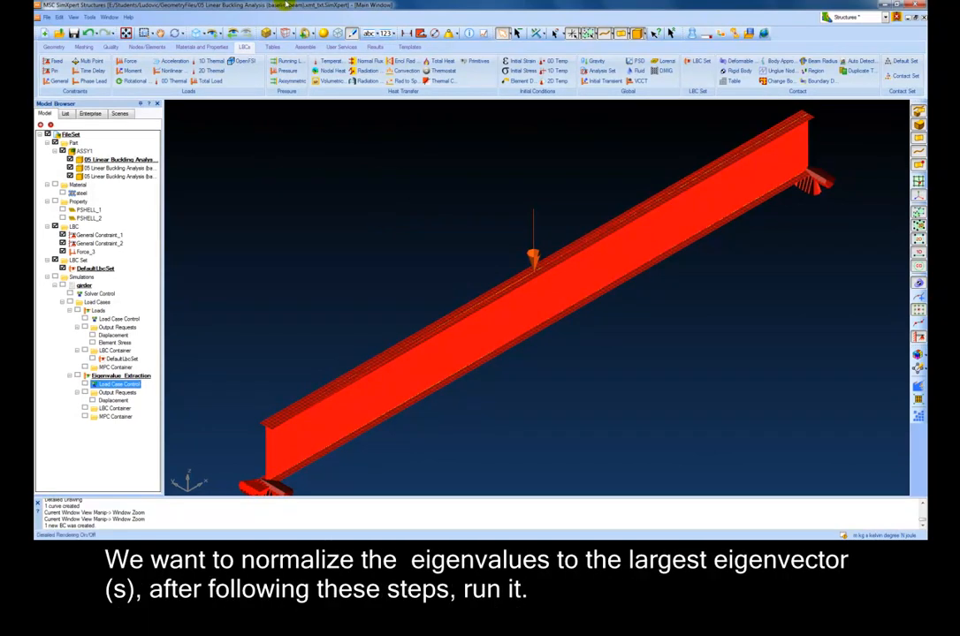
Run the girder simulation job.
right_click(79, 285)
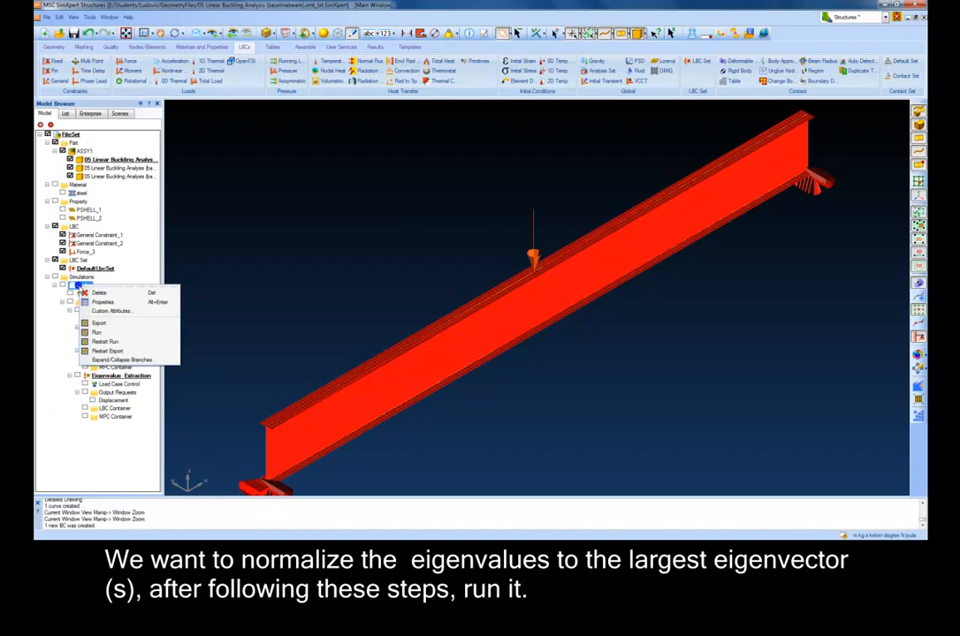
left_click(97, 332)
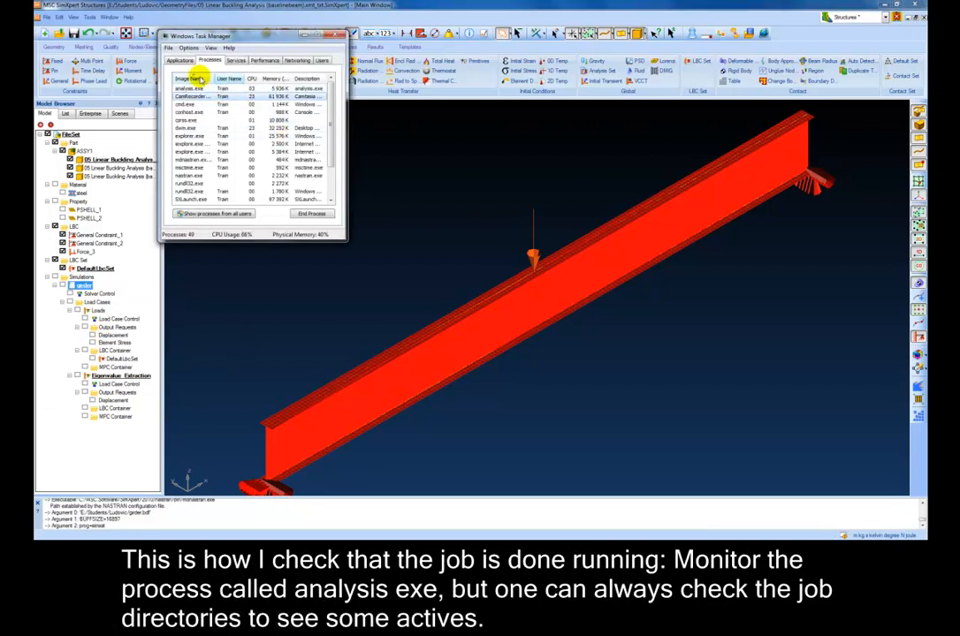
Monitor the solver processes and the job folder's files, and check the girder.f06 output for errors.
key("alt+Tab")
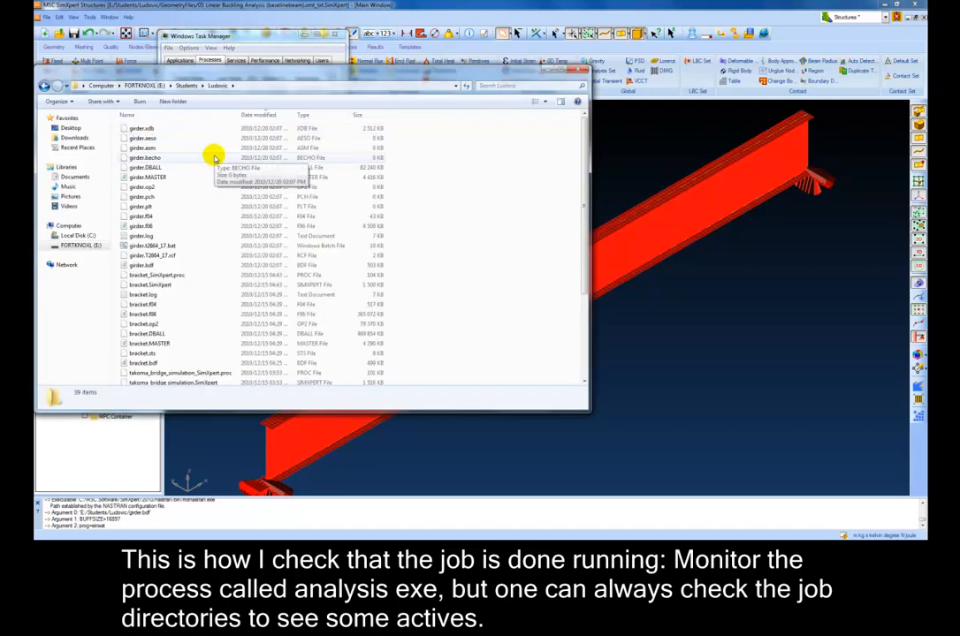
left_click(577, 70)
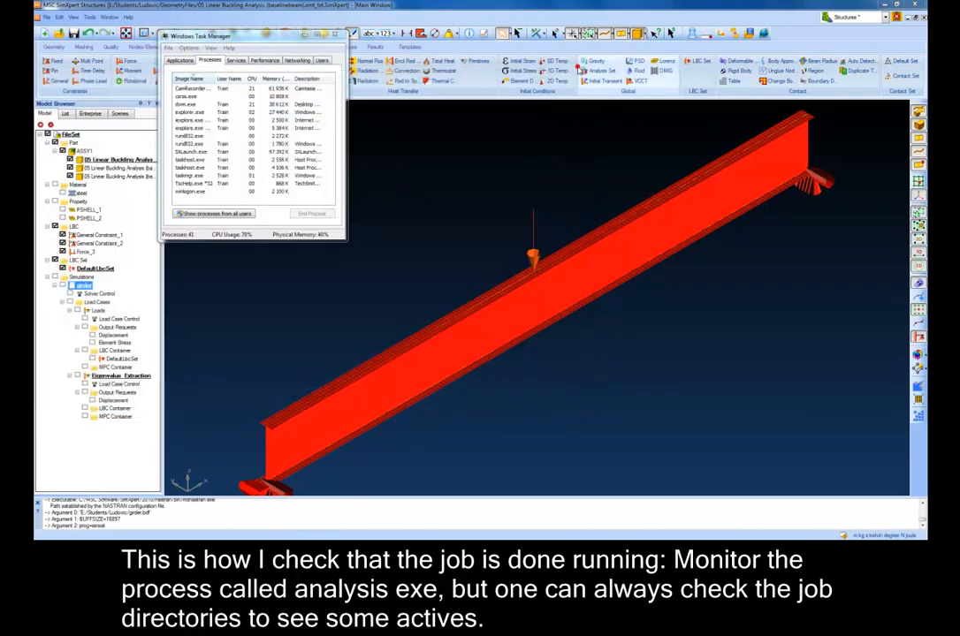
left_click(334, 34)
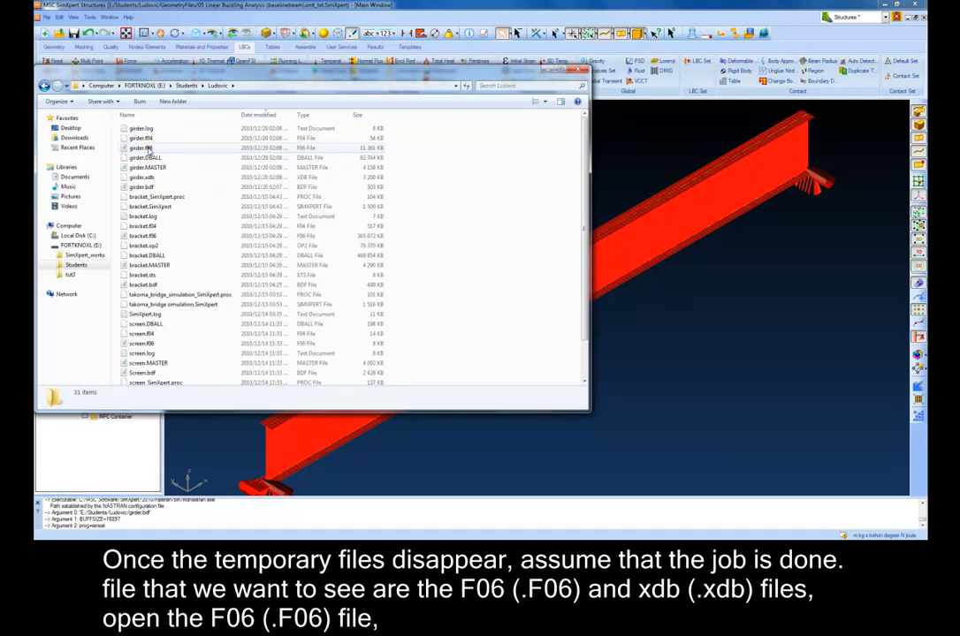
double_click(145, 148)
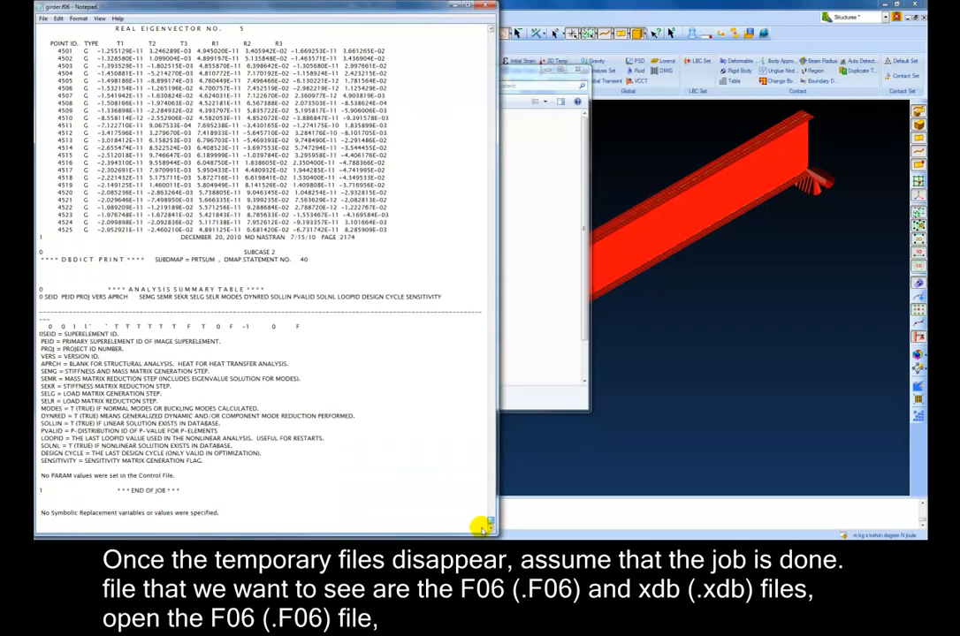
left_click(487, 7)
Attach the girder.xdb file to the model with the Results attach option.
left_click(45, 18)
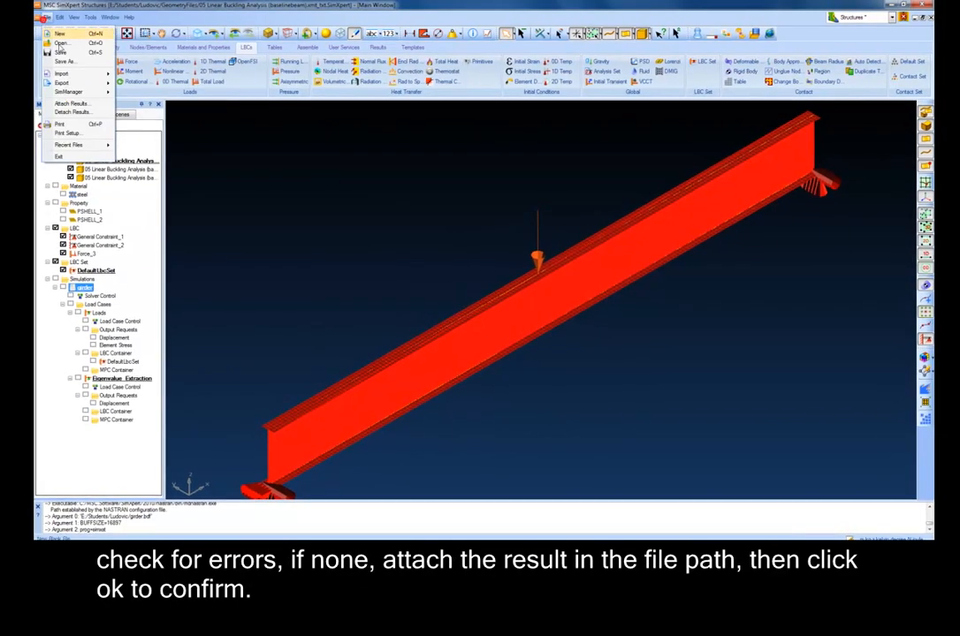
left_click(69, 103)
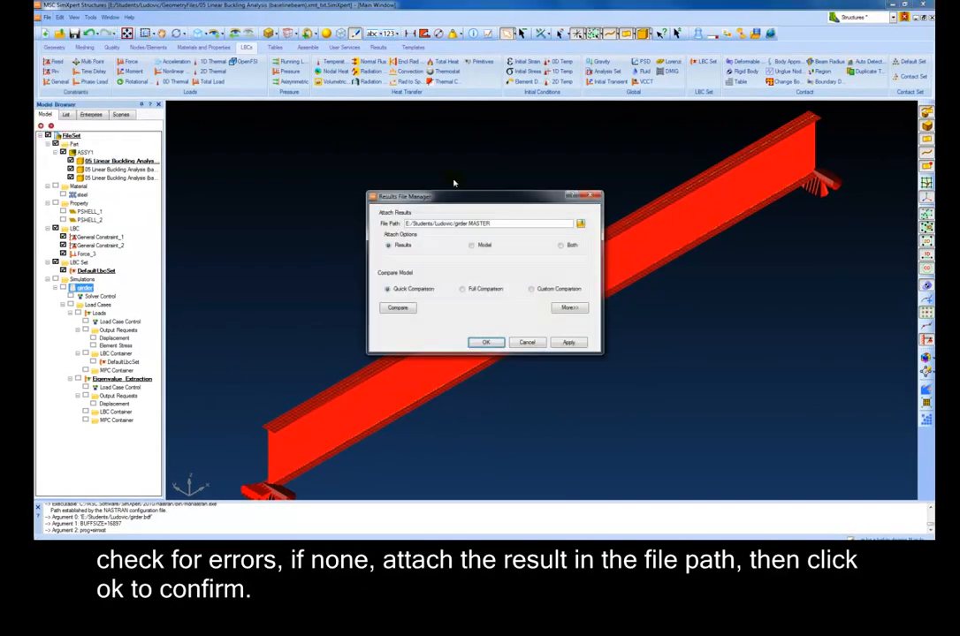
left_click(580, 223)
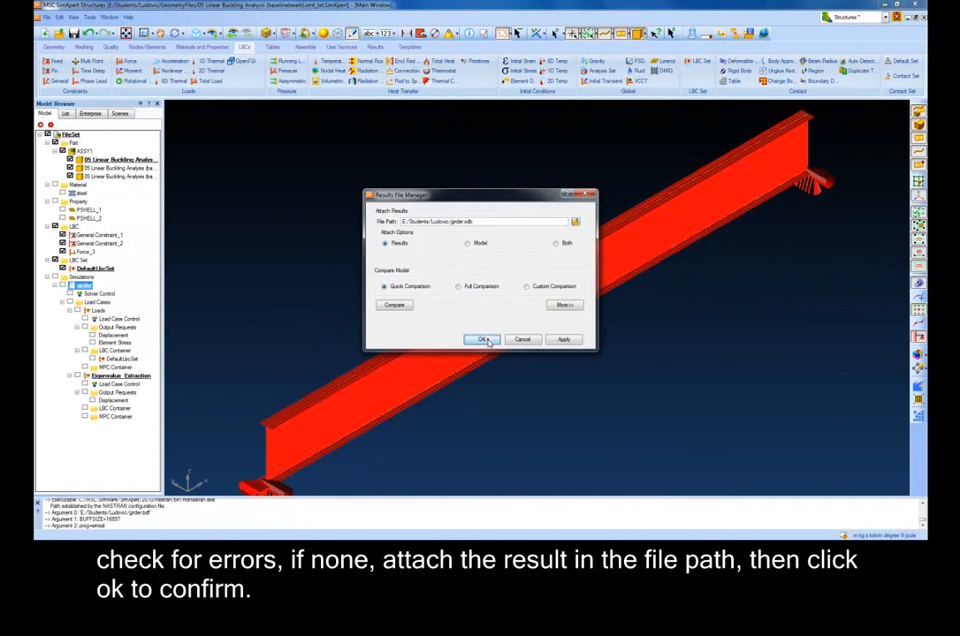
left_click(485, 342)
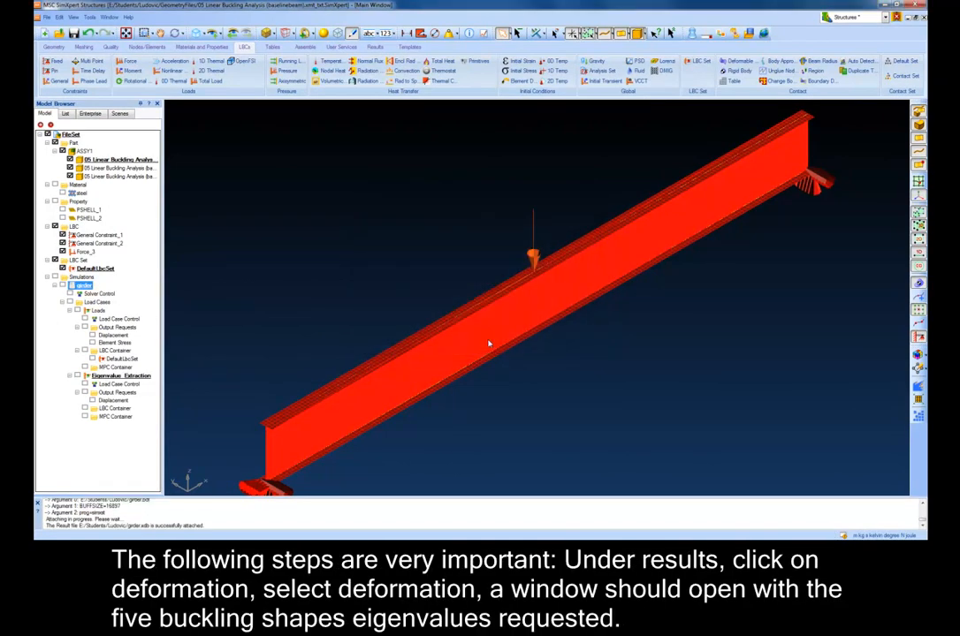
Create a deformation plot of buckling Mode 1 using the translational eigenvectors.
left_click(375, 47)
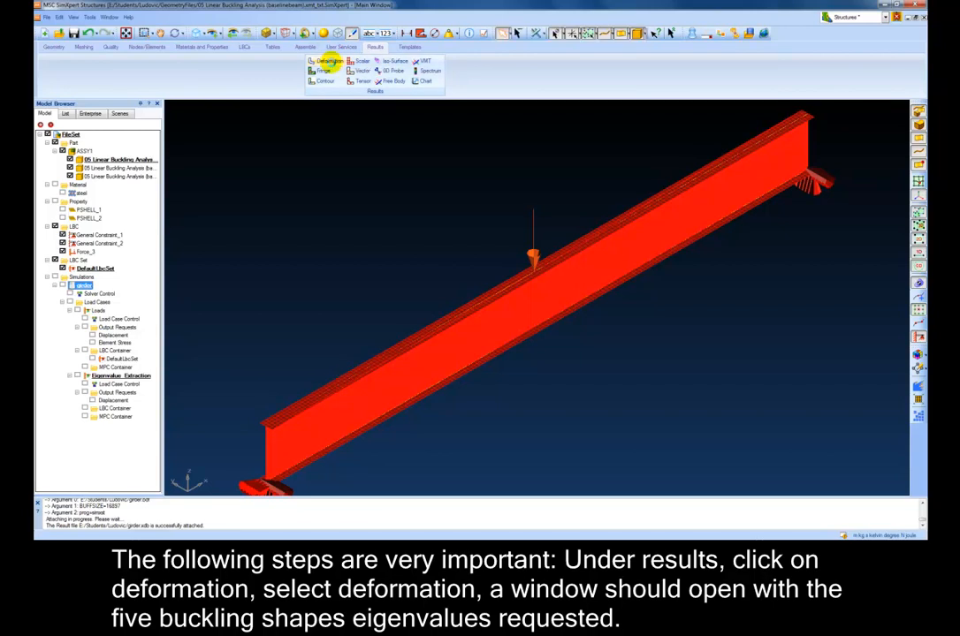
left_click(331, 64)
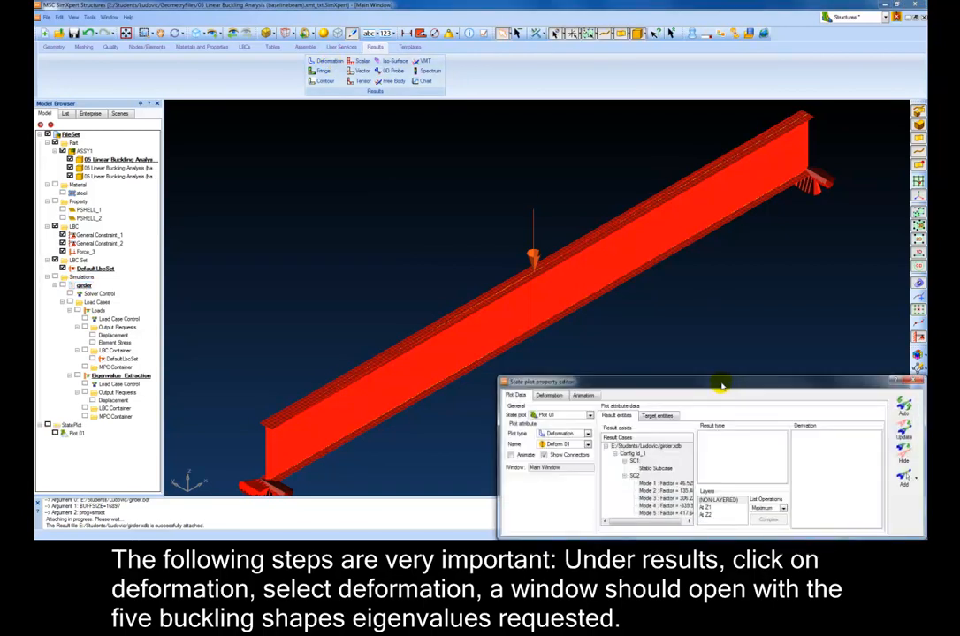
left_click_drag(634, 320, 486, 189)
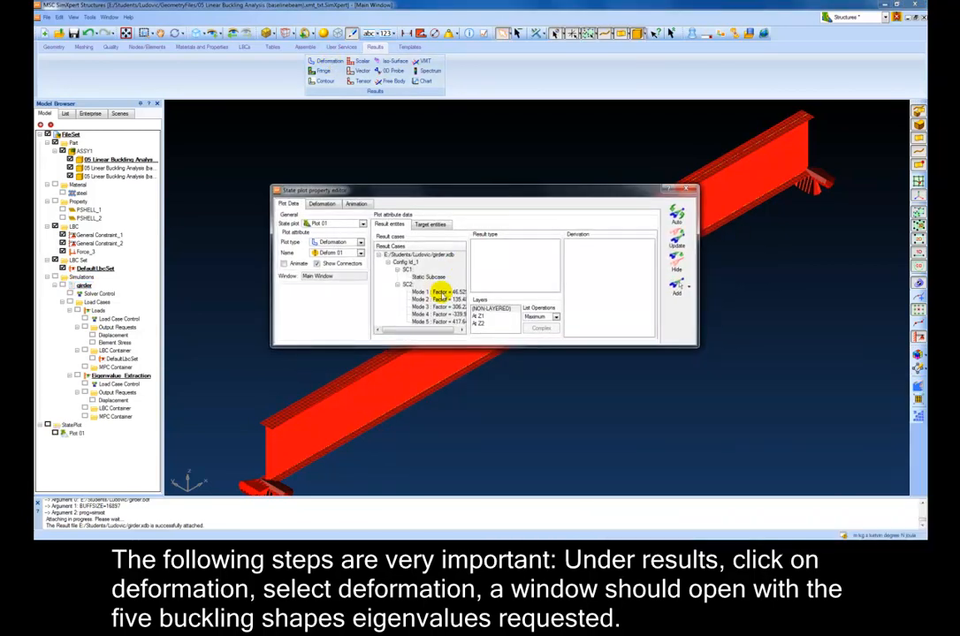
left_click(440, 292)
left_click(677, 239)
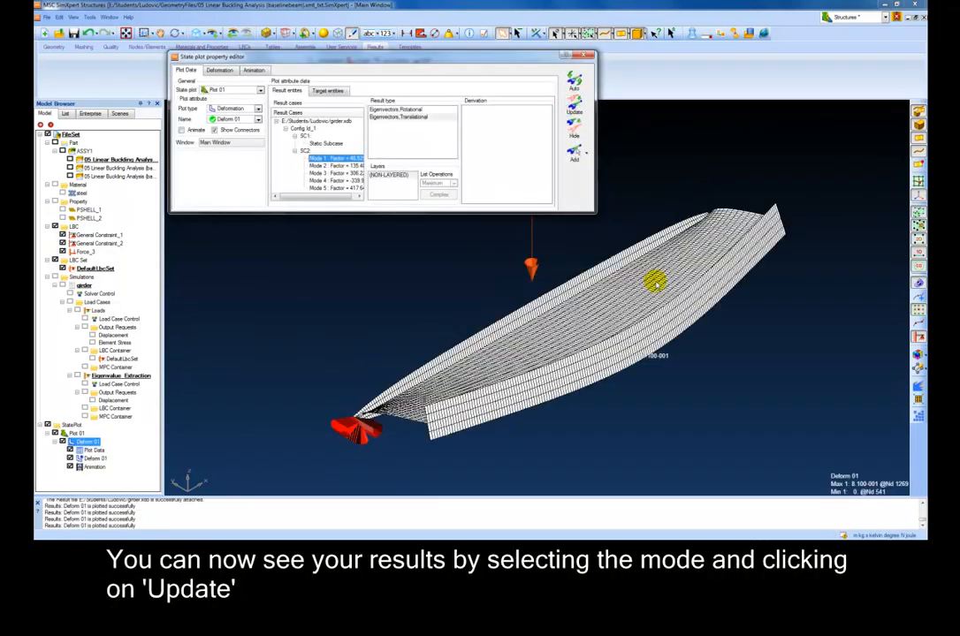
Display the translational deformation plot for buckling Mode 3, followed by Mode 4.
left_click(352, 173)
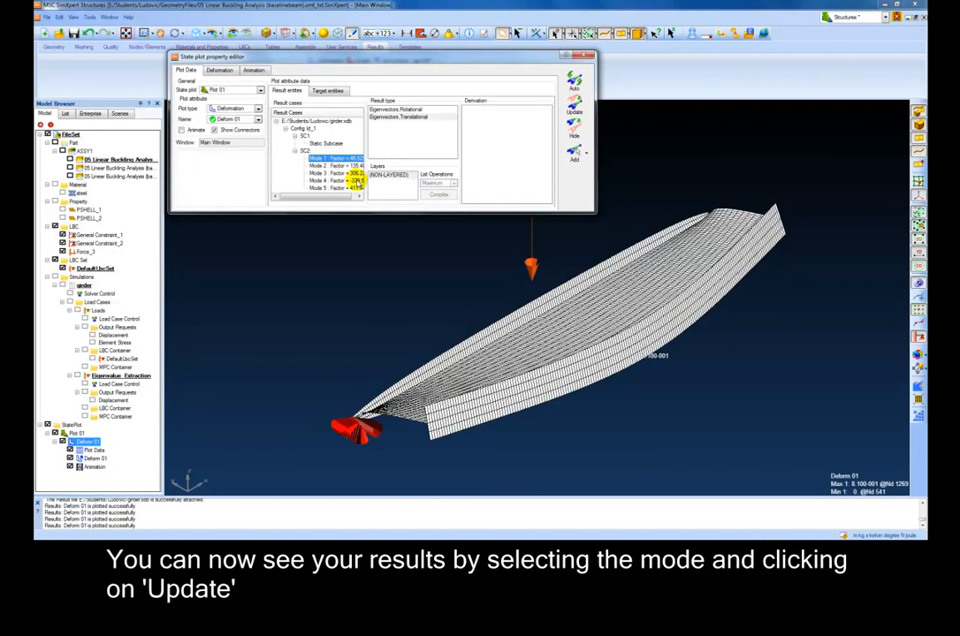
left_click(577, 104)
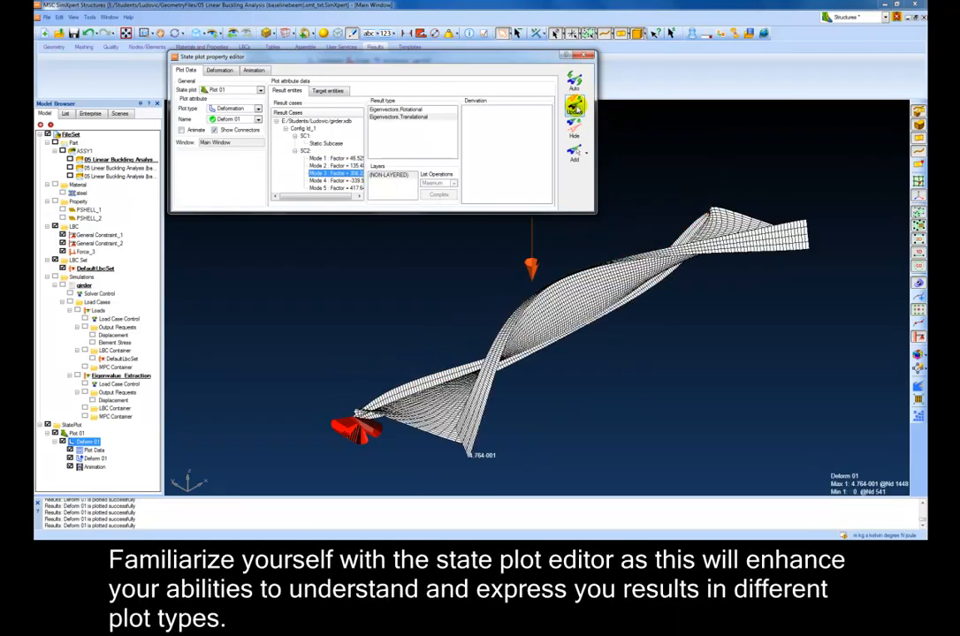
left_click(329, 180)
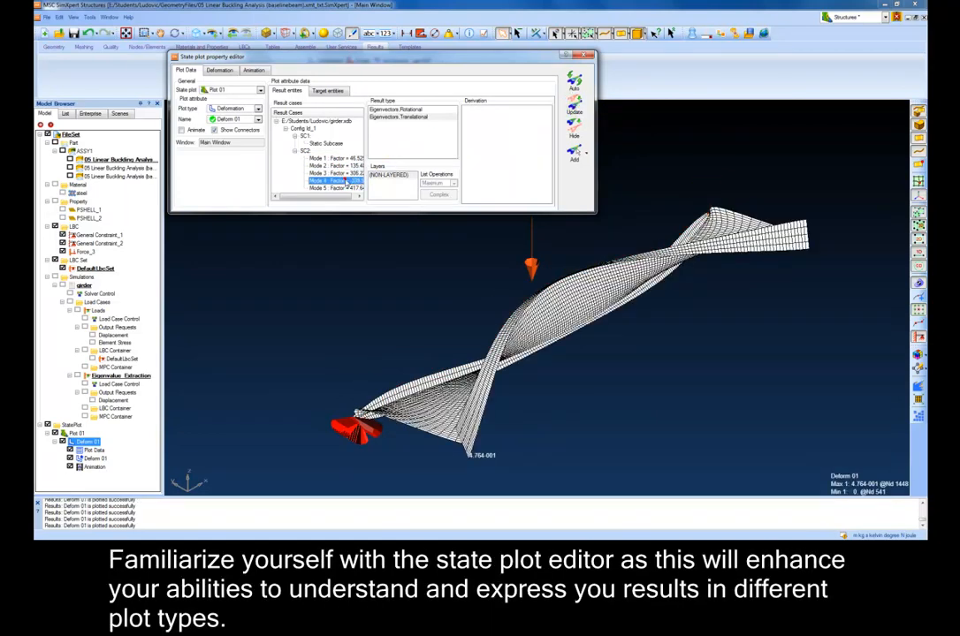
left_click(574, 109)
Update the deformation plot to buckling Mode 5 and move the plot editor clear of the deformed girder.
left_click(334, 188)
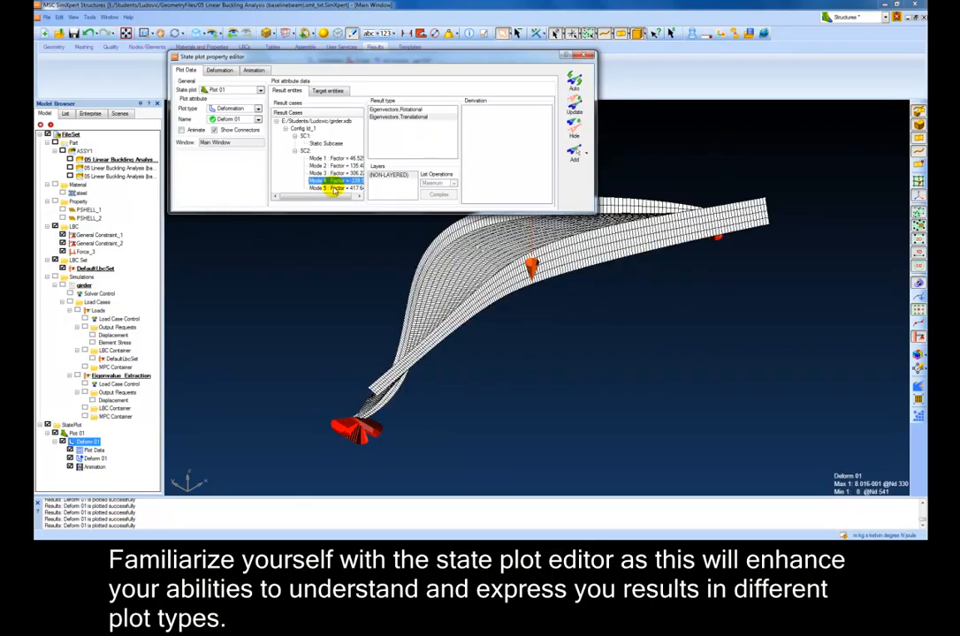
left_click_drag(398, 60, 371, 11)
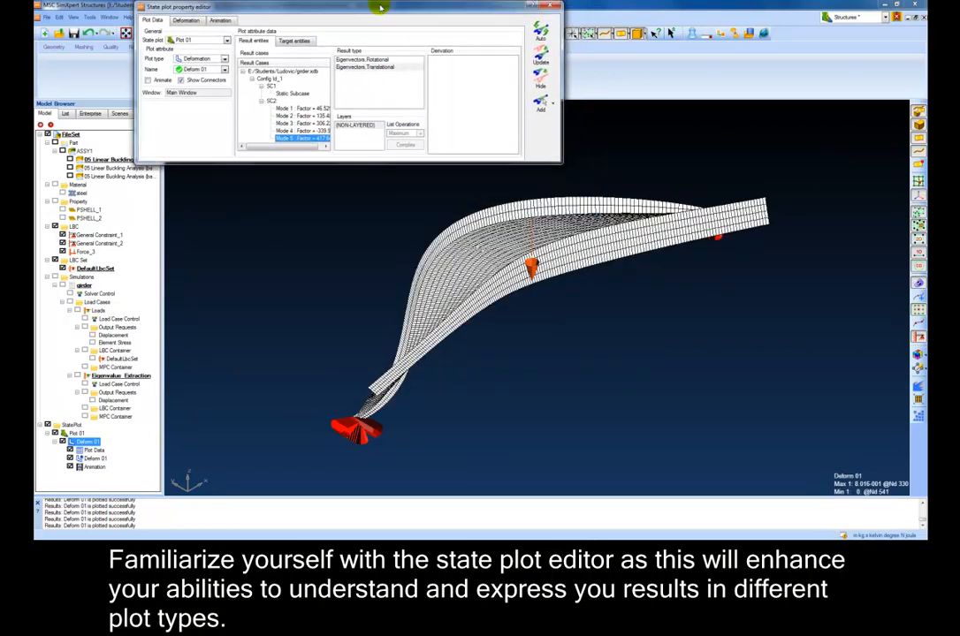
left_click(540, 58)
middle_click_drag(547, 293, 876, 358)
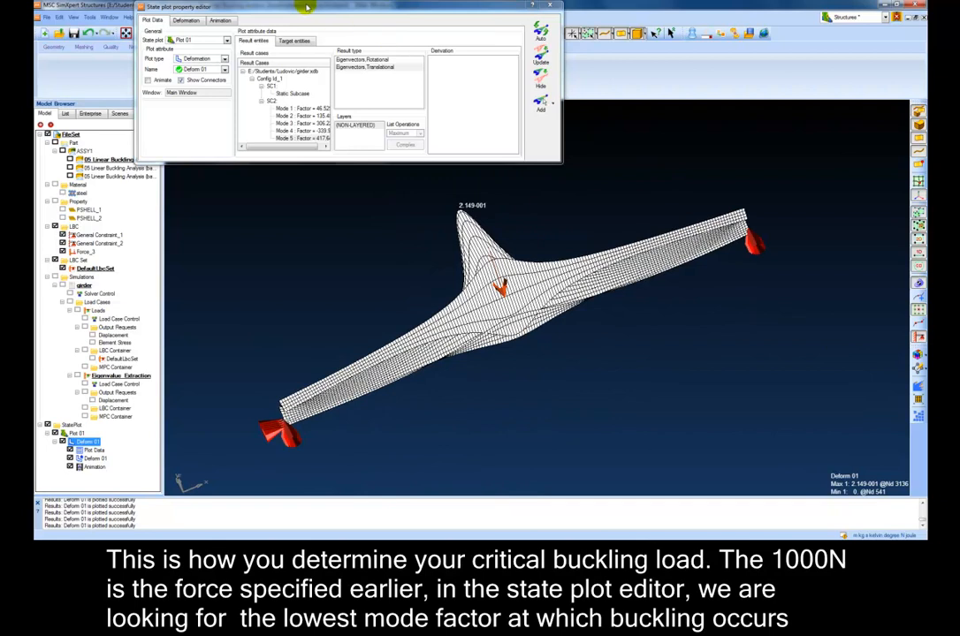